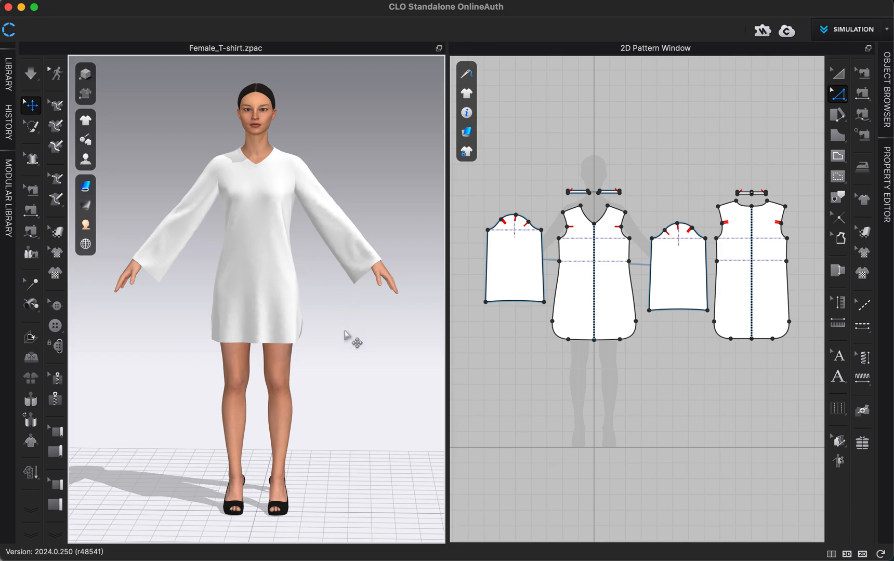
# Step: Turn on Elastic for the bottom hem line of the sleeve pattern beside the front piece and start the simulation
pyautogui.scroll(3, 364, 333)
pyautogui.moveTo(385, 339); pyautogui.dragTo(299, 403, button='middle')
pyautogui.scroll(5, 309, 359)
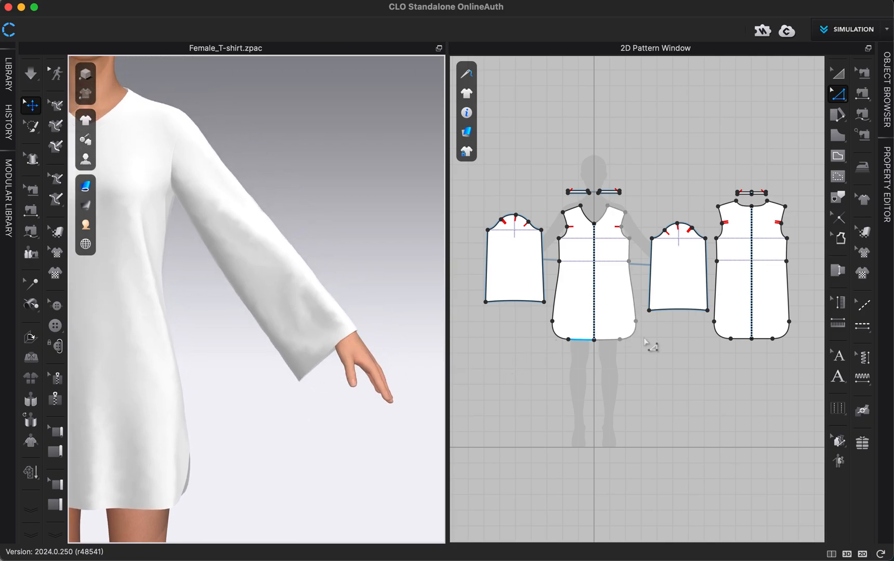
pyautogui.click(888, 156)
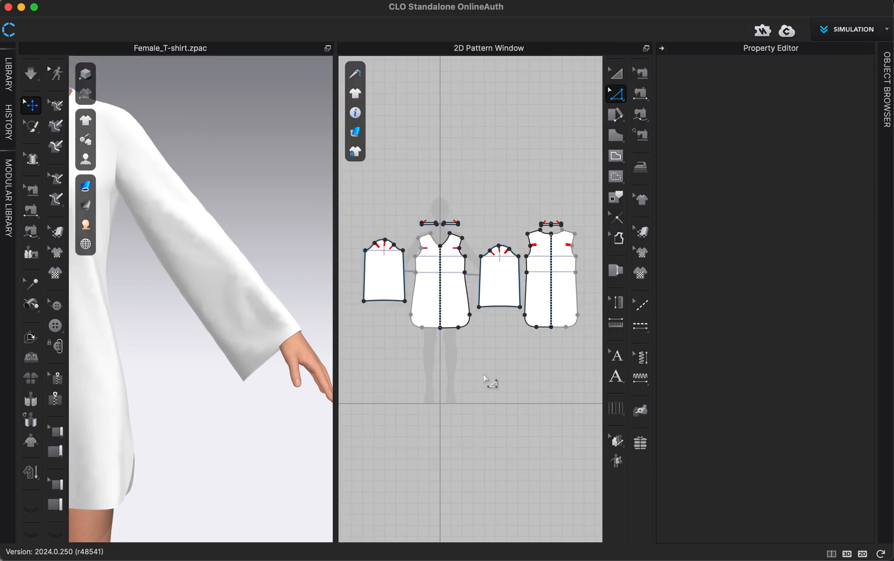
pyautogui.scroll(3, 484, 375)
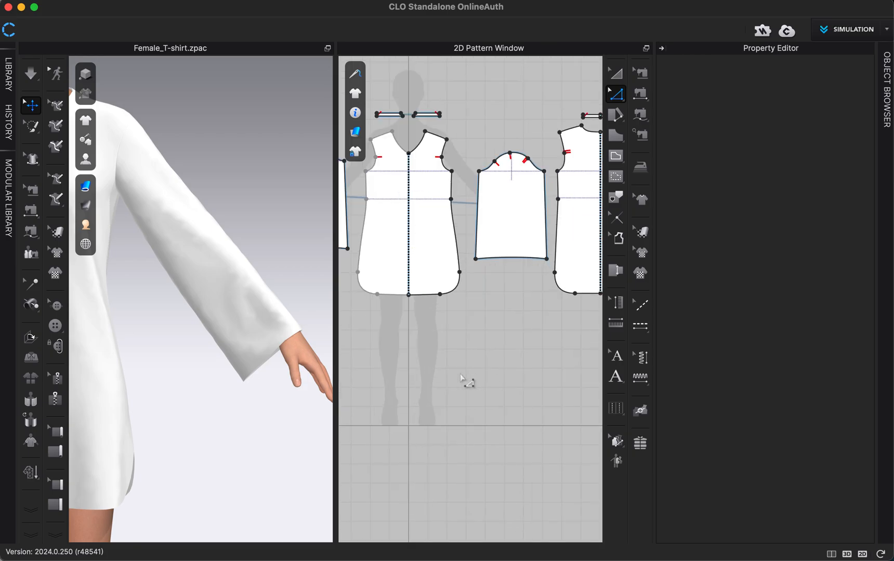
pyautogui.moveTo(456, 370); pyautogui.dragTo(416, 446, button='right')
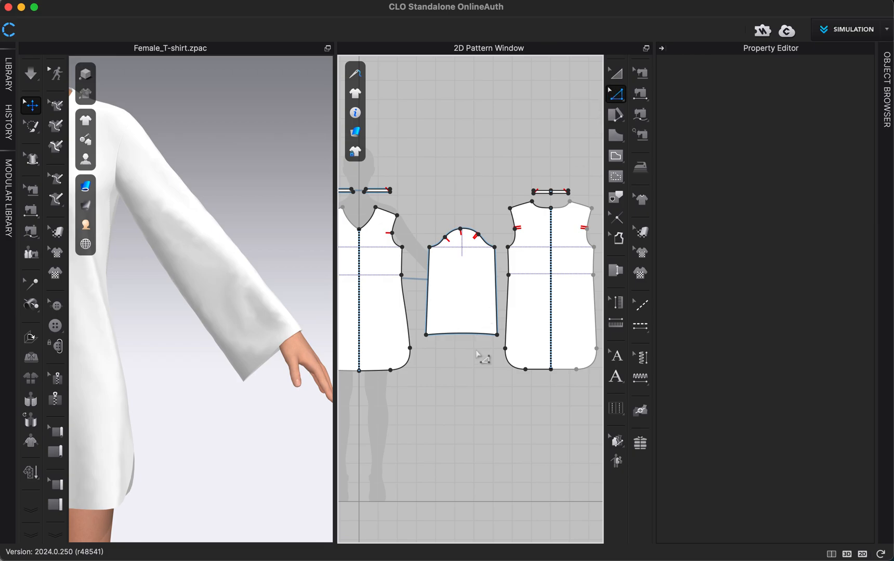
pyautogui.scroll(3, 473, 344)
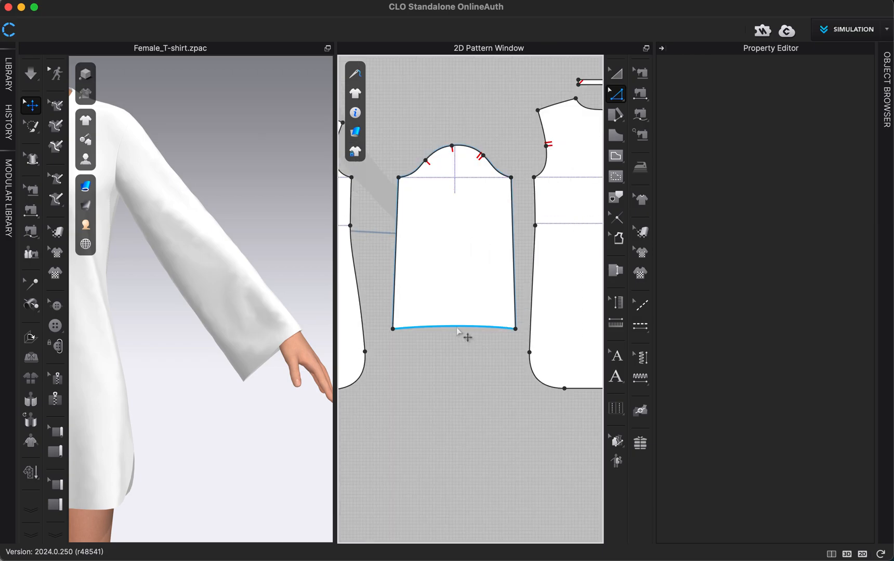
pyautogui.click(457, 329)
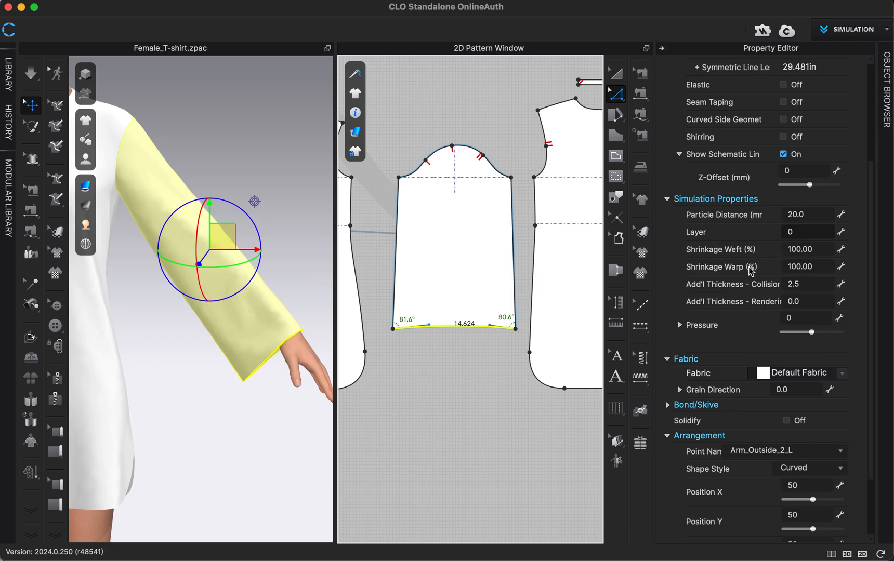
pyautogui.scroll(-3, 752, 272)
pyautogui.scroll(6, 752, 271)
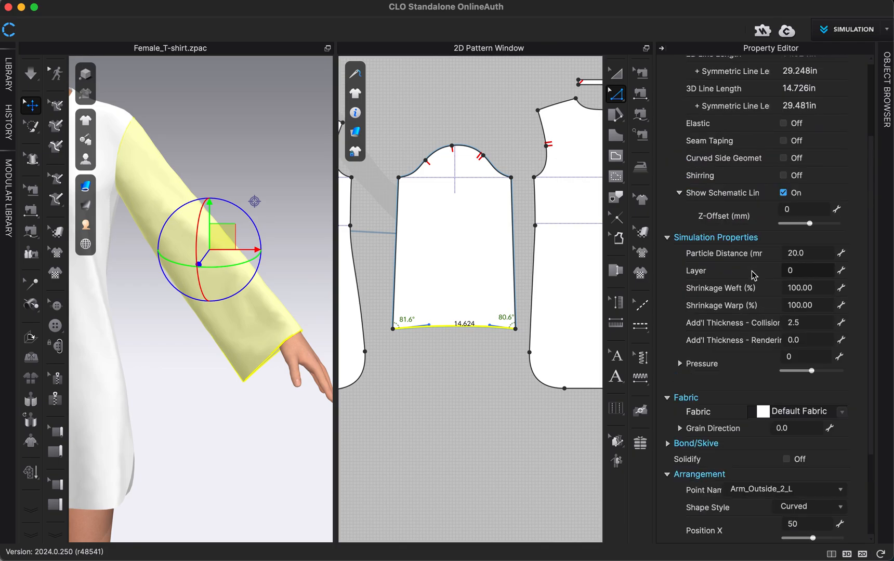
pyautogui.scroll(3, 754, 276)
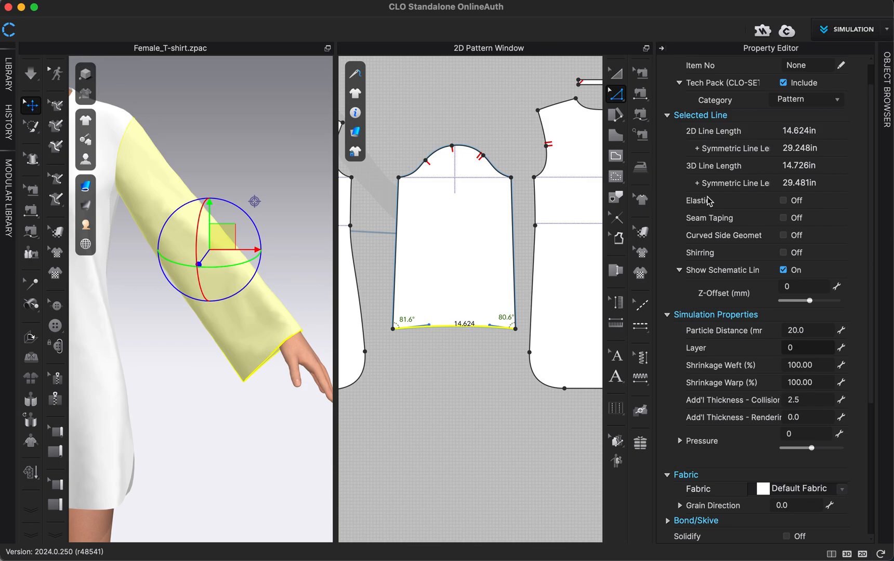
pyautogui.click(783, 201)
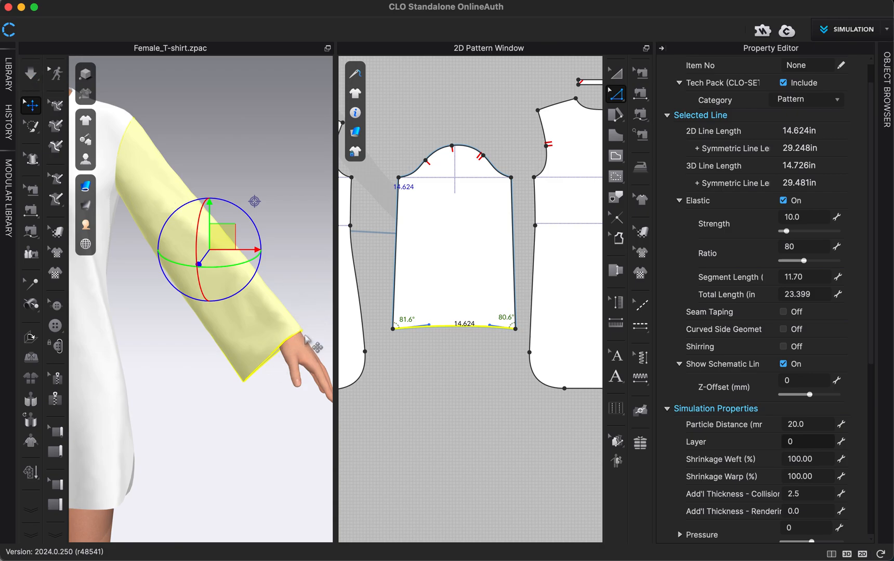
pyautogui.press('space')
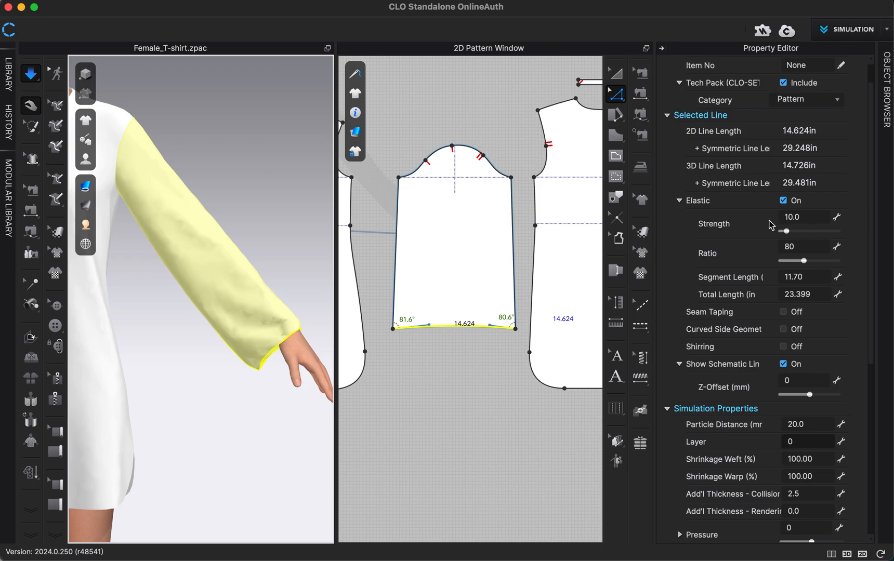
# Step: Set the sleeve hem's elastic strength to 24.2 and its ratio to 58, trying tighter and looser ratios first
pyautogui.click(796, 232)
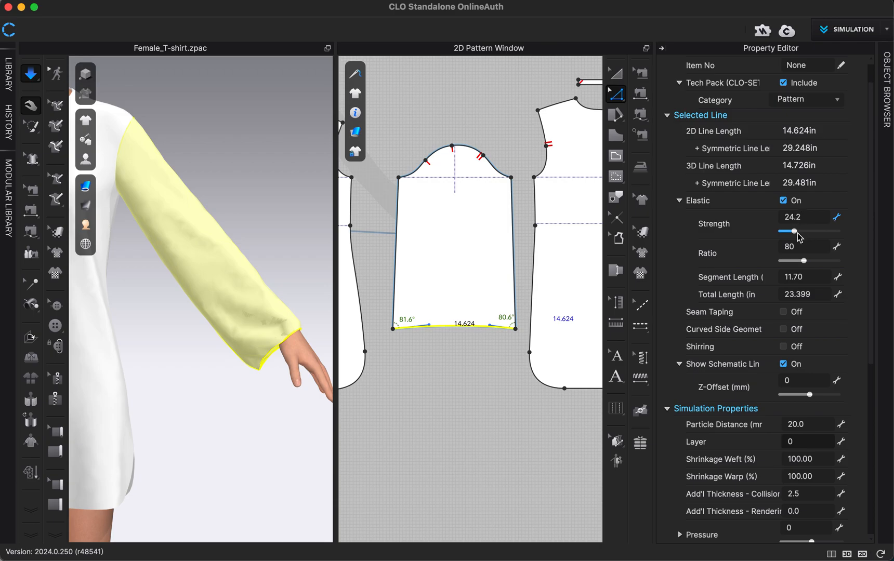
pyautogui.click(793, 261)
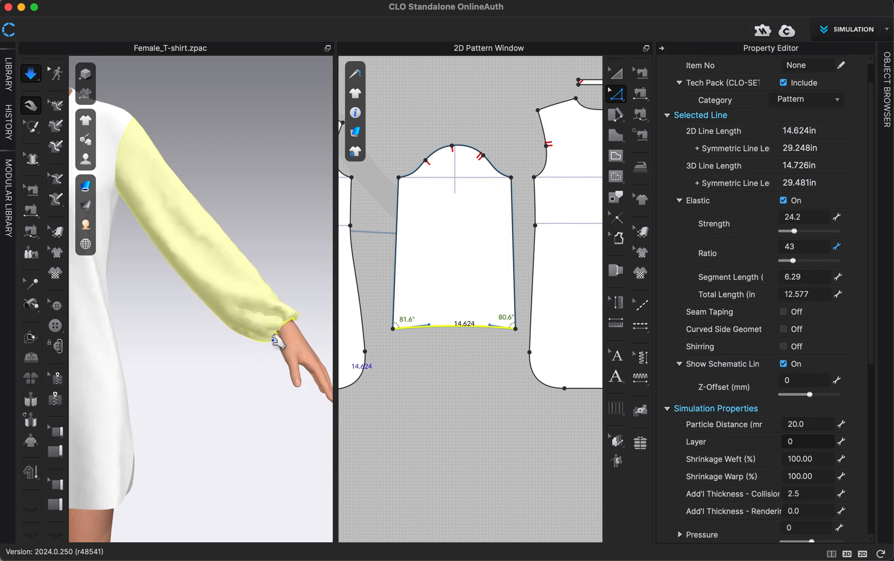
pyautogui.click(819, 262)
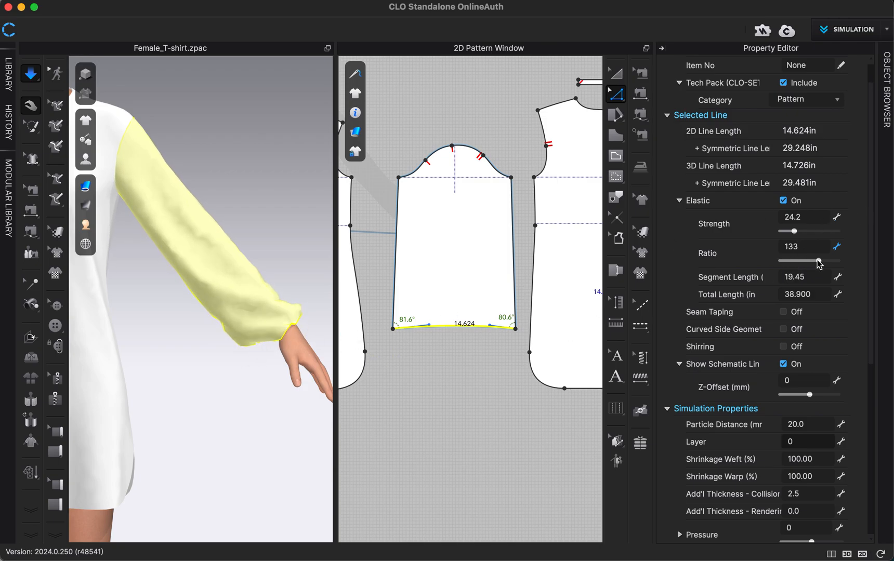
pyautogui.click(788, 261)
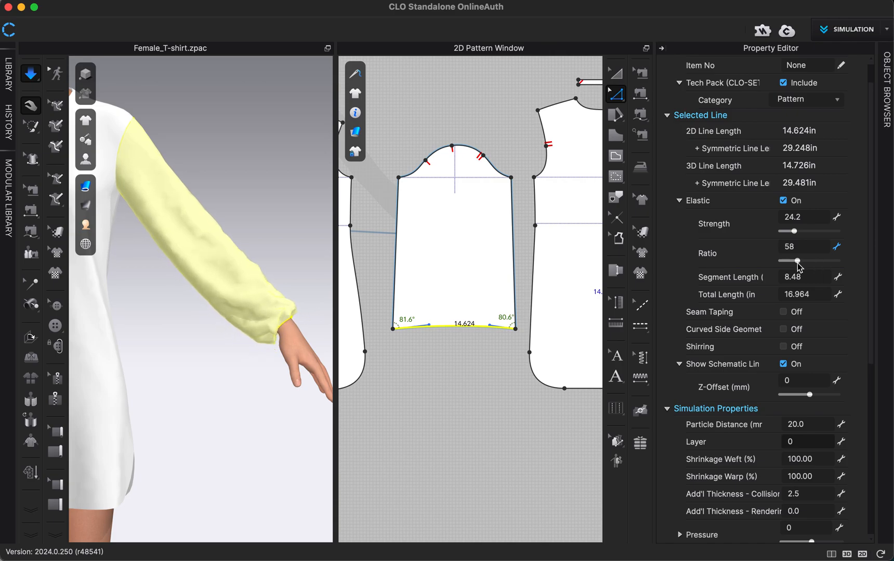
pyautogui.click(798, 261)
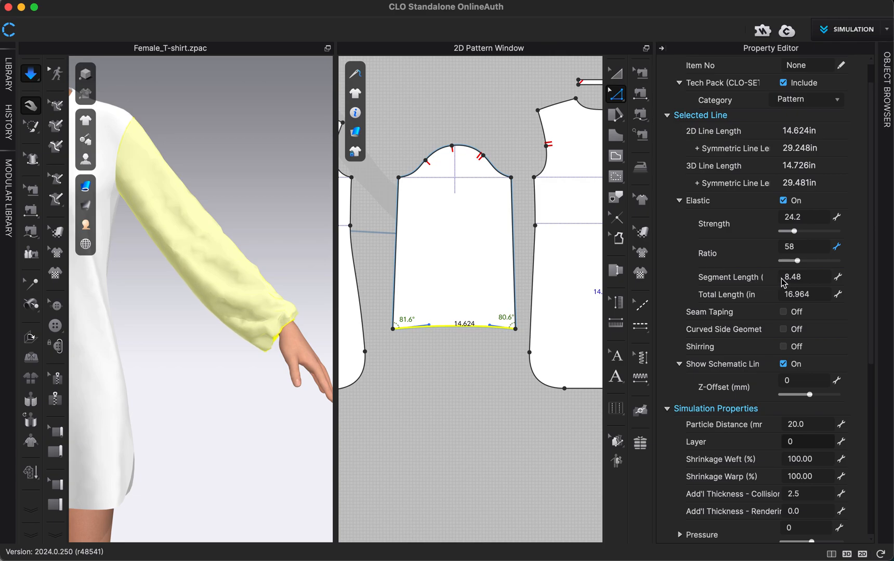
# Step: Set the sleeve hem's elastic segment length to 8.50 in and deselect the line
pyautogui.click(809, 278)
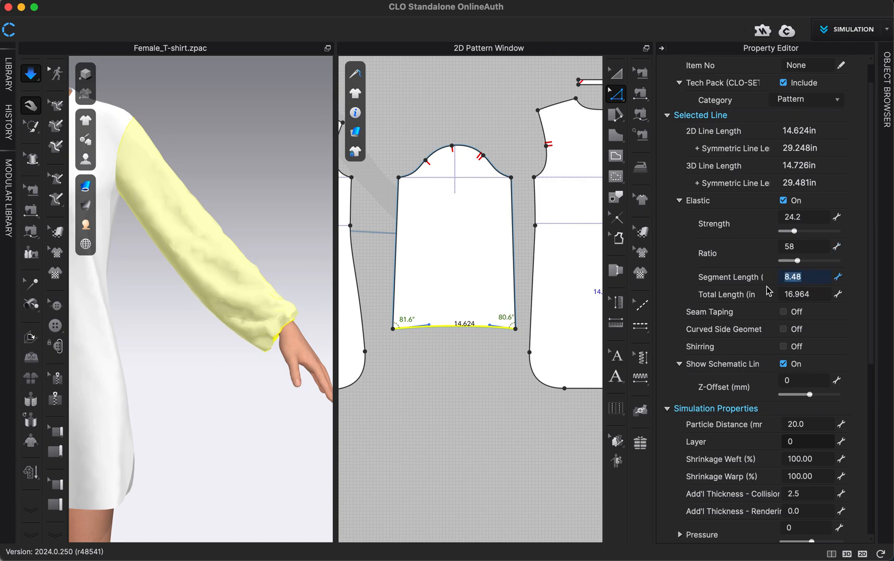
pyautogui.write('8')
pyautogui.press('Return')
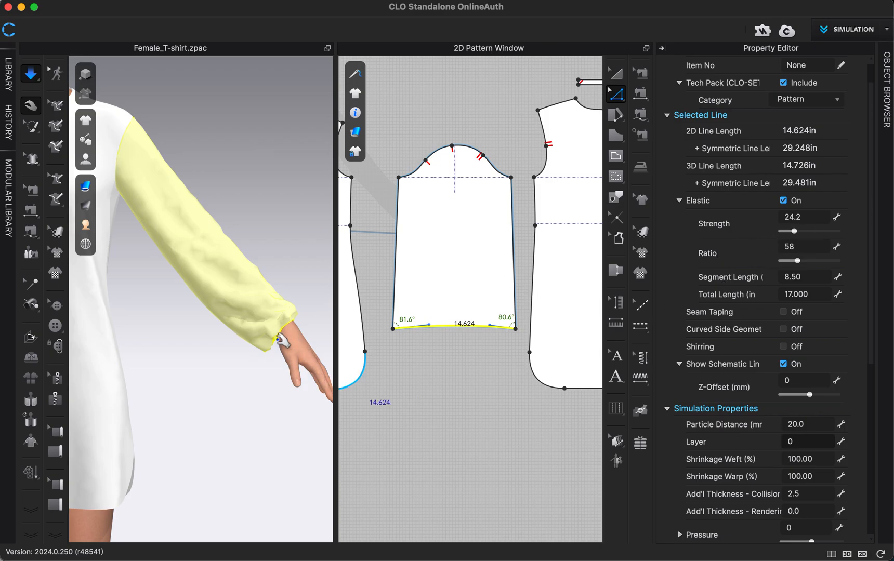
pyautogui.click(230, 359)
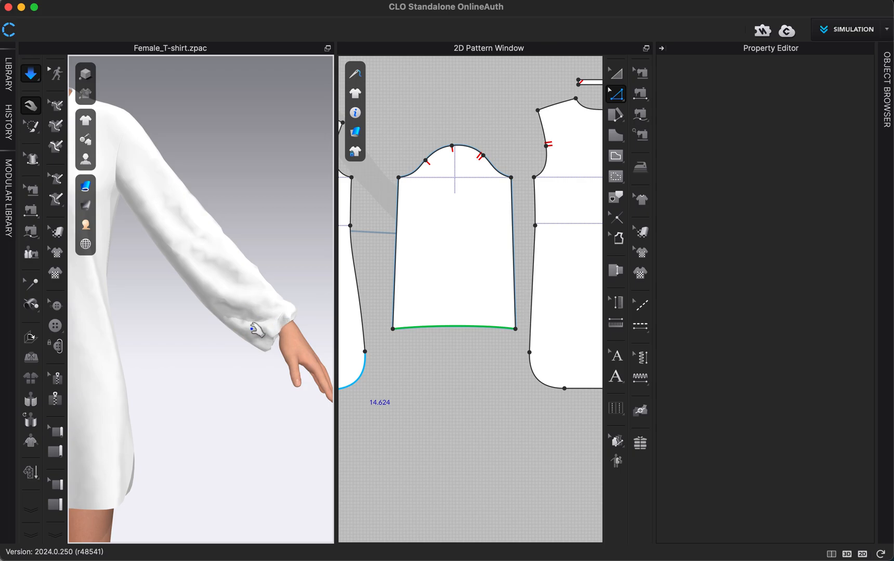
pyautogui.scroll(-5, 290, 310)
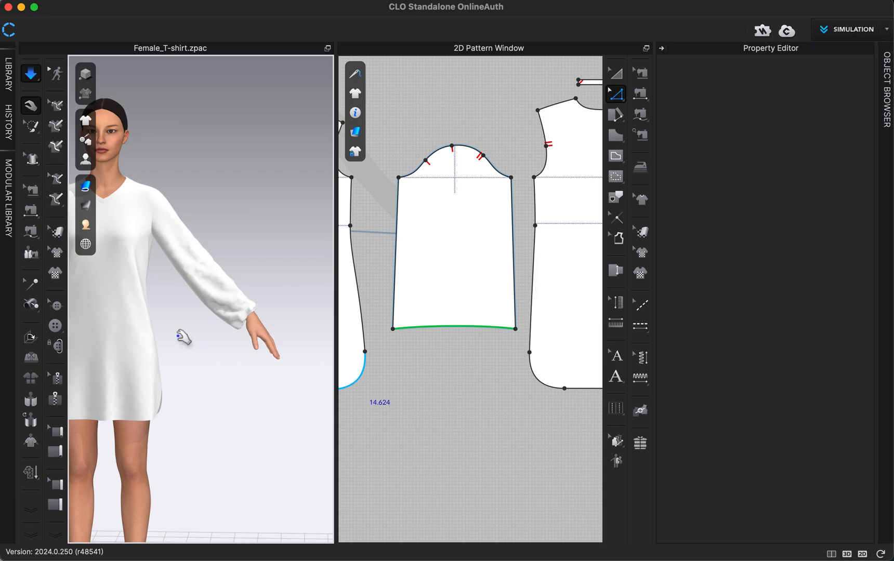
pyautogui.moveTo(183, 339); pyautogui.dragTo(314, 347, button='right')
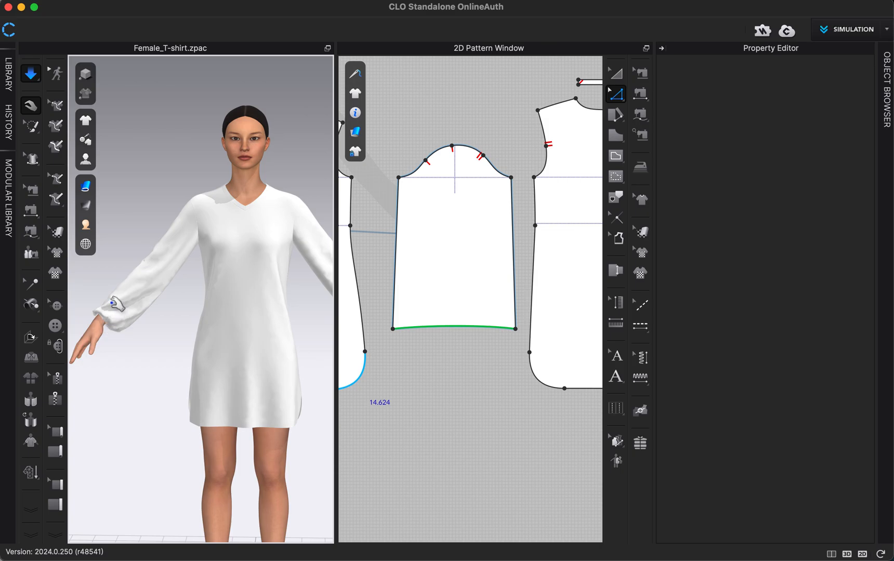
pyautogui.moveTo(148, 371); pyautogui.dragTo(111, 348, button='middle')
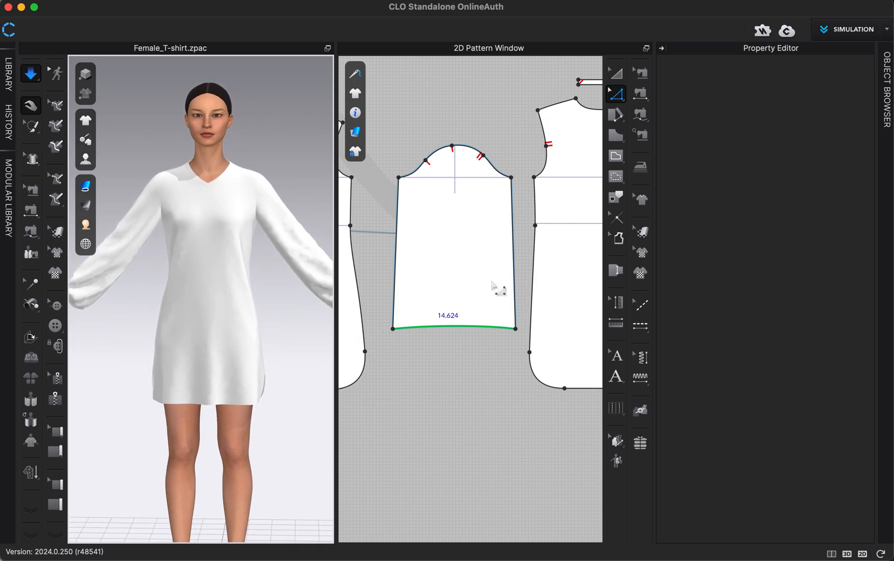
# Step: Hide the Property Editor and stop the simulation
pyautogui.click(661, 48)
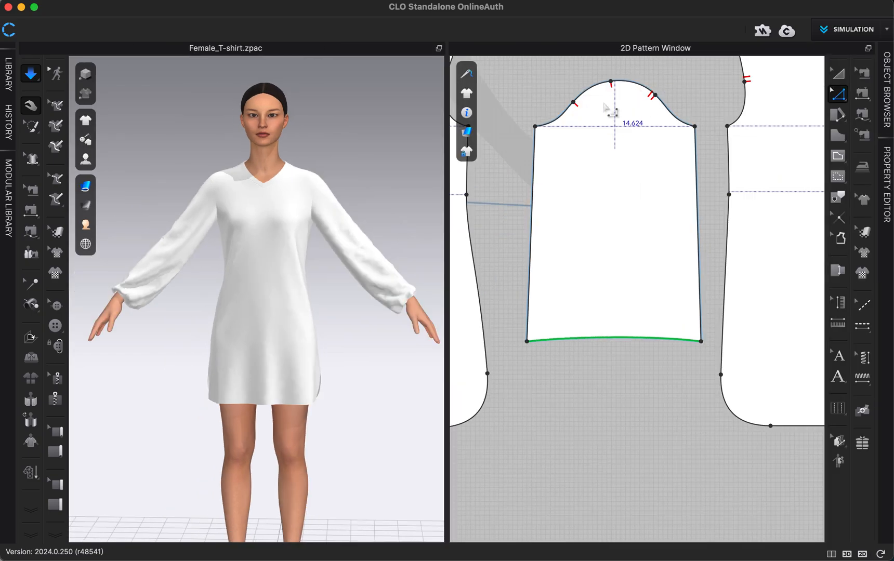
pyautogui.moveTo(543, 129); pyautogui.dragTo(734, 206, button='middle')
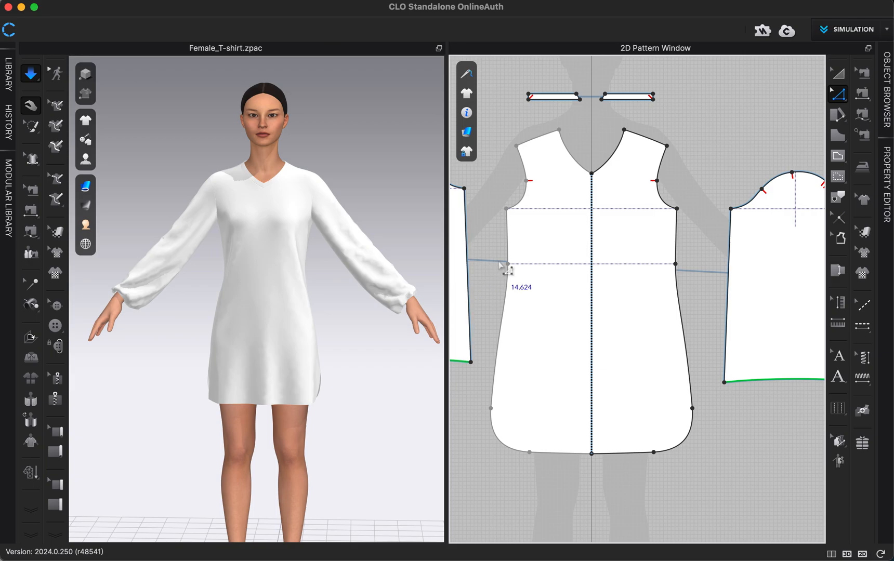
pyautogui.scroll(3, 504, 265)
pyautogui.moveTo(502, 265); pyautogui.dragTo(482, 282, button='middle')
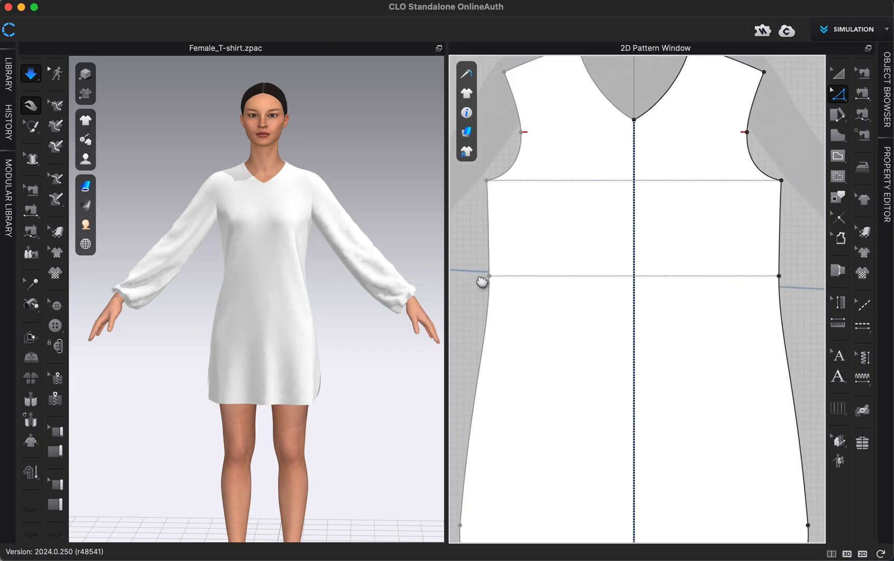
pyautogui.click(488, 283)
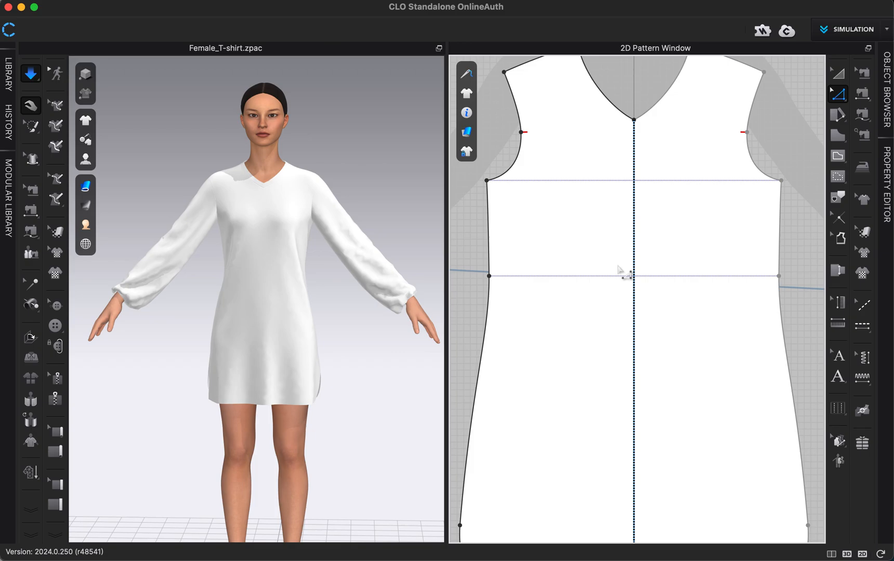
pyautogui.scroll(-3, 618, 265)
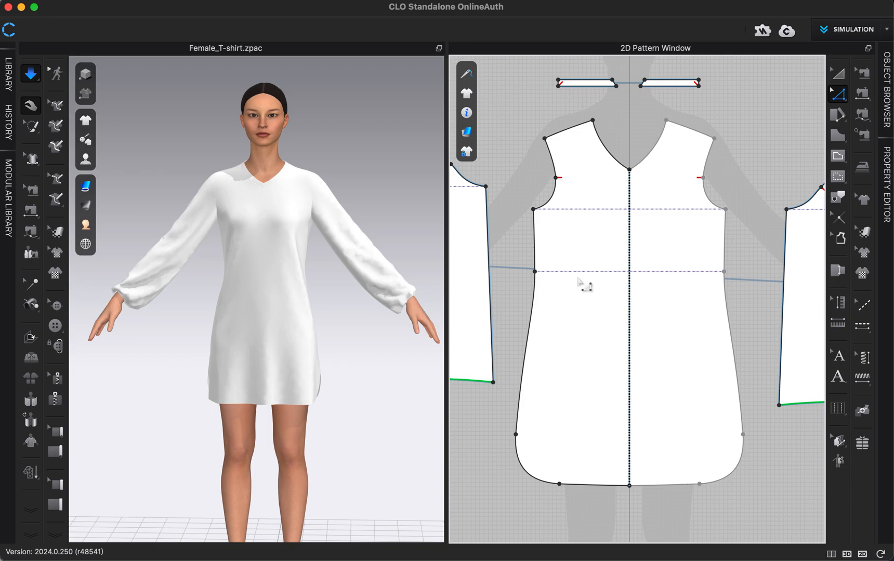
pyautogui.press('space')
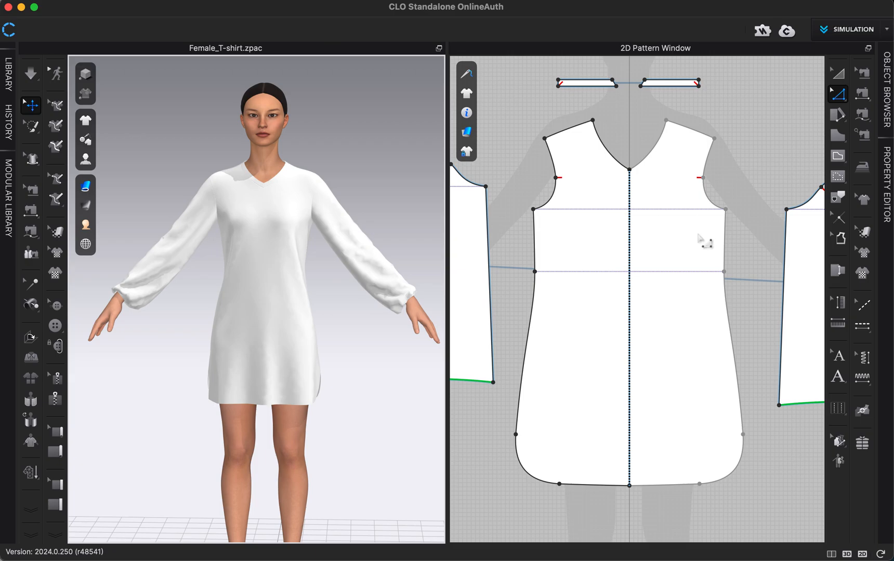
# Step: Draw a horizontal internal line about 8.76 in long from the front pattern's side seam to its center line, about 1.4 in below the waistline
pyautogui.click(839, 160)
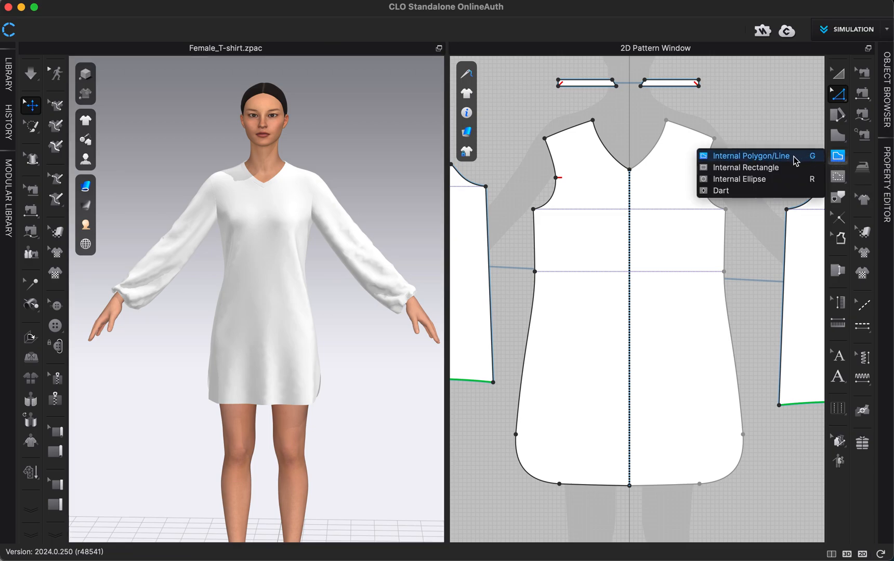
pyautogui.click(759, 156)
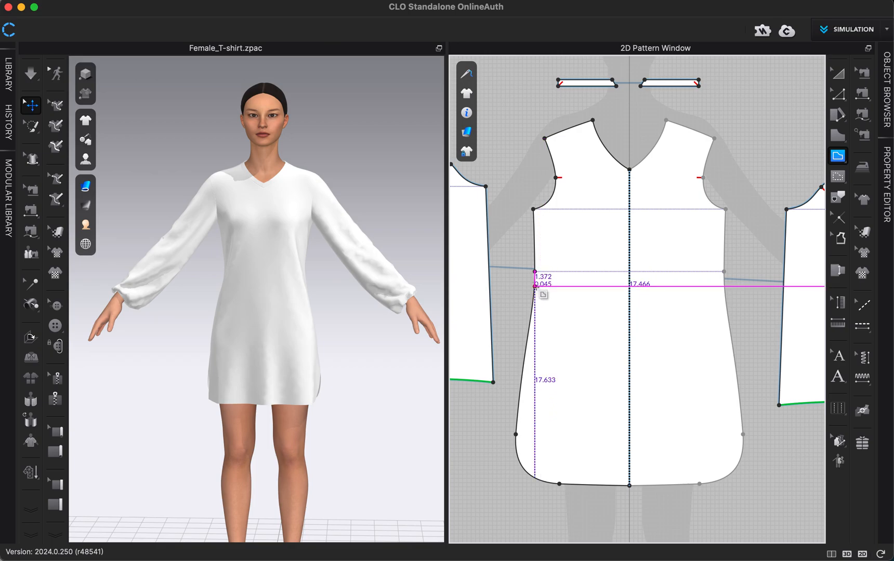
pyautogui.click(535, 286)
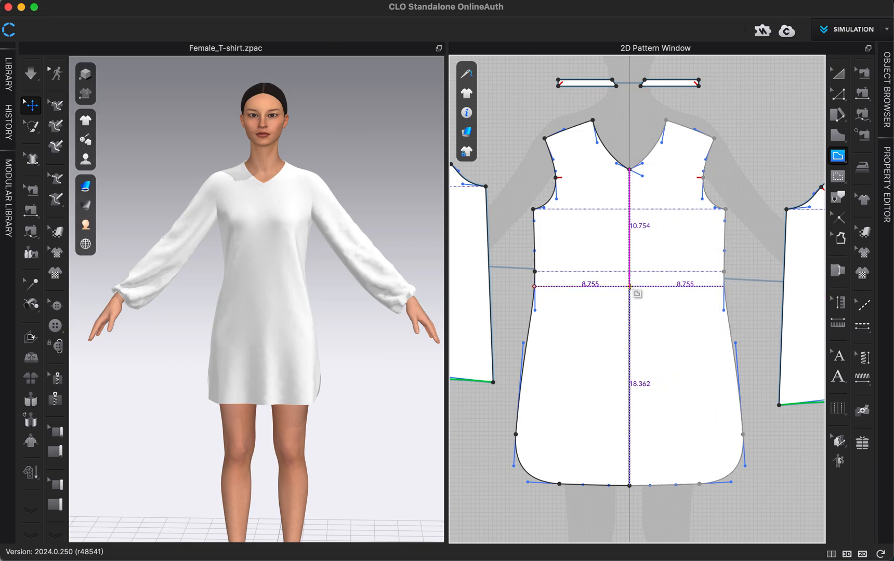
pyautogui.click(629, 287)
pyautogui.click(629, 285)
pyautogui.doubleClick(629, 286)
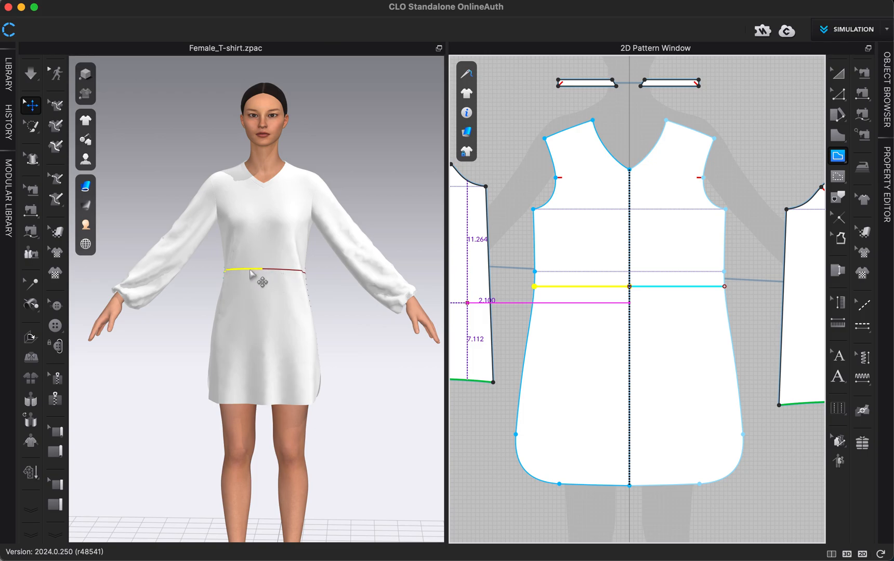
pyautogui.click(182, 163)
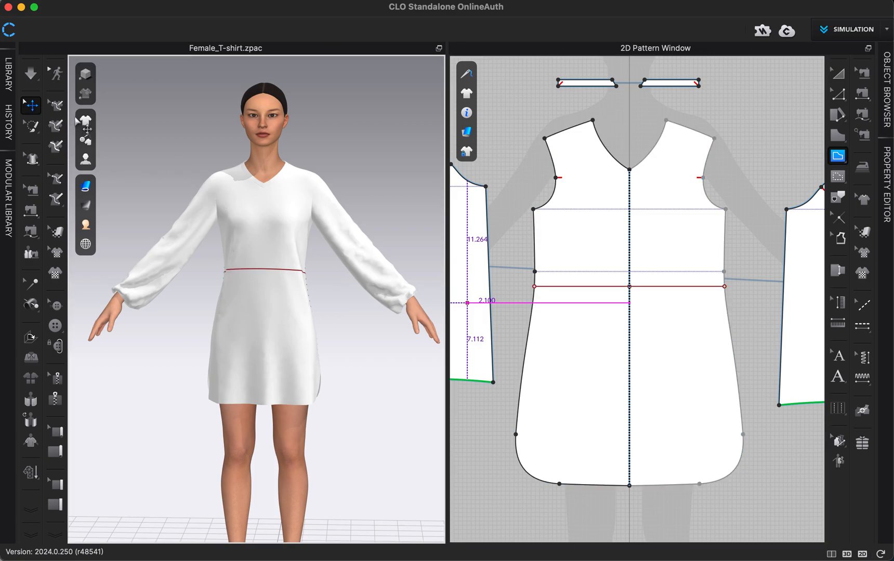
# Step: Hide the internal lines on the 3D garment and show them again
pyautogui.moveTo(84, 119)
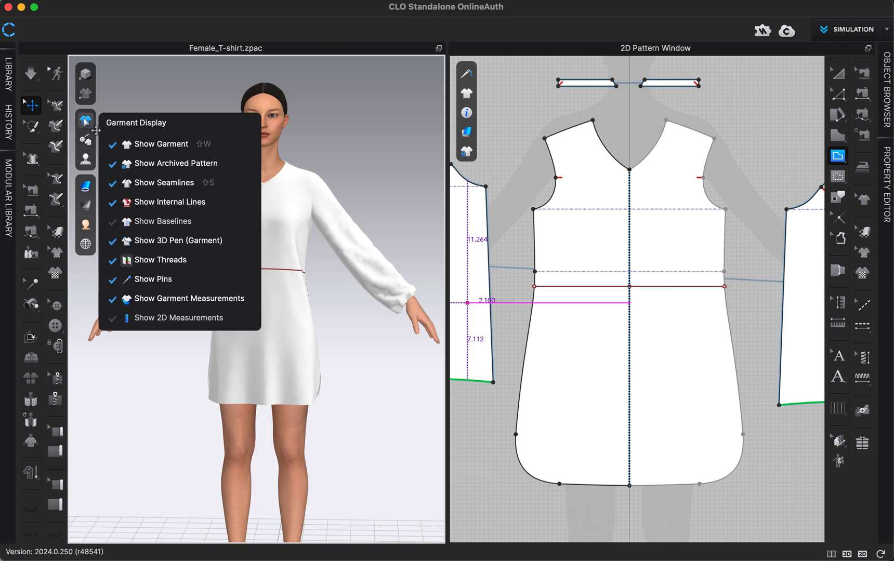
pyautogui.click(148, 202)
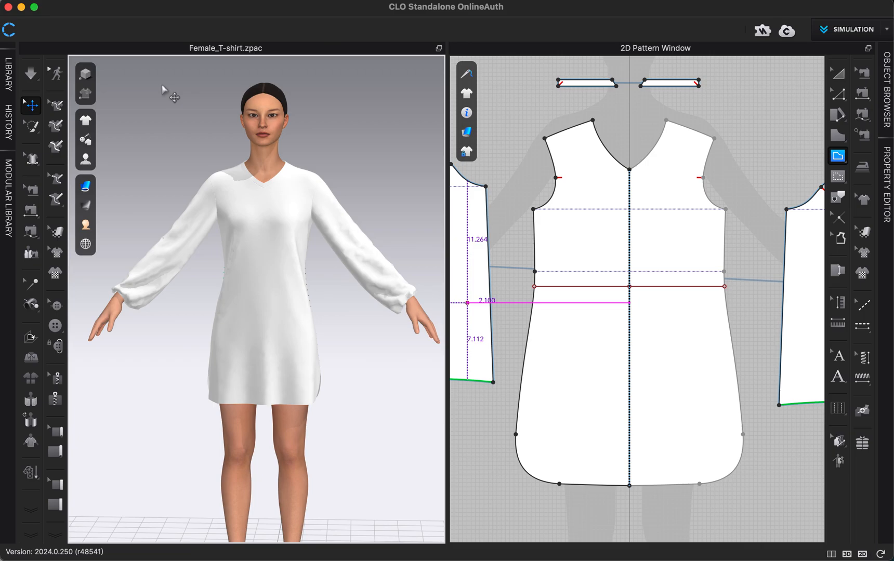
pyautogui.click(151, 203)
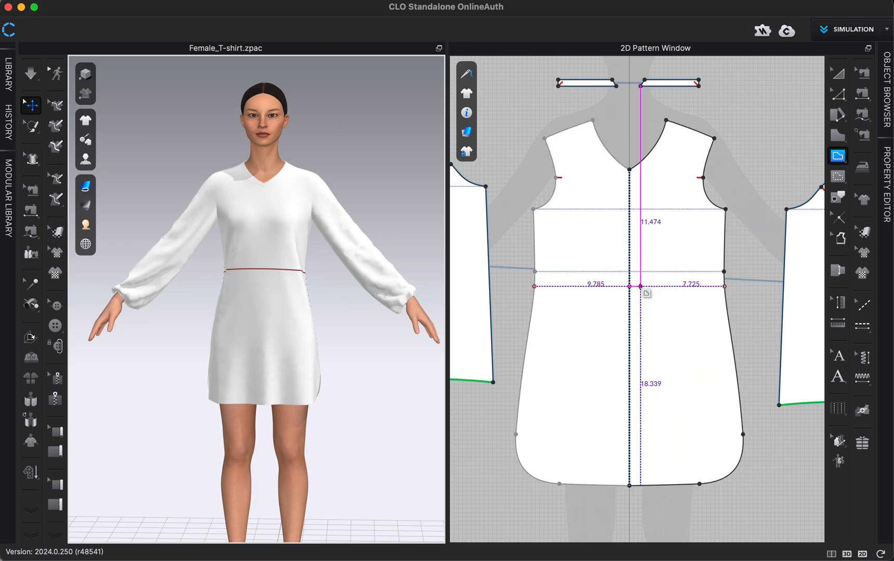
# Step: Move the front pattern's internal line up so that it sits slightly below the waistline
pyautogui.click(838, 95)
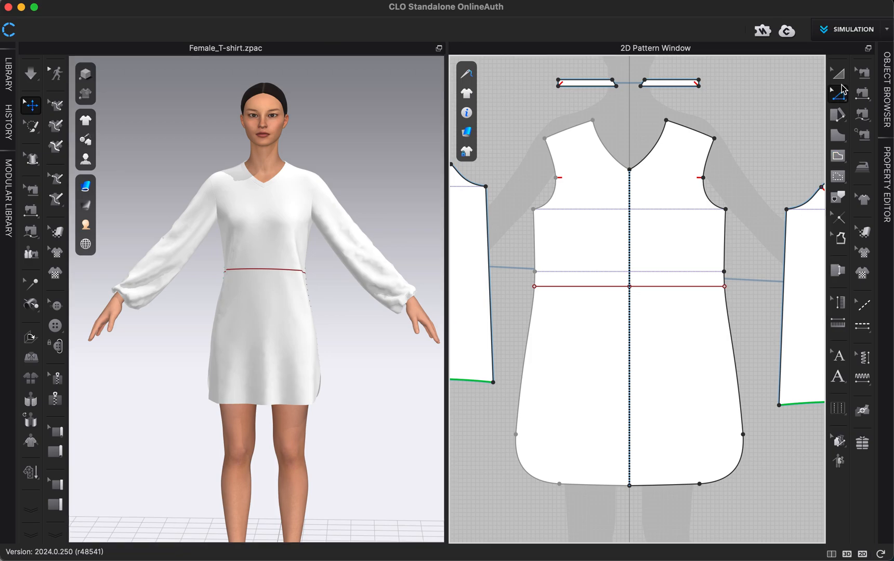
pyautogui.moveTo(597, 286)
pyautogui.mouseDown()
pyautogui.moveTo(599, 296)
pyautogui.moveTo(598, 274)
pyautogui.mouseUp()
pyautogui.click(596, 269)
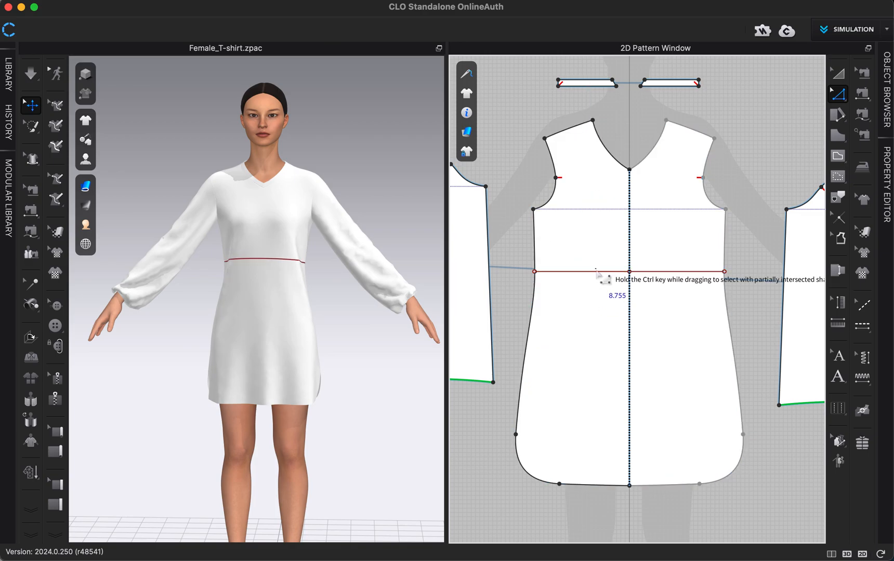
pyautogui.moveTo(601, 277); pyautogui.dragTo(599, 293)
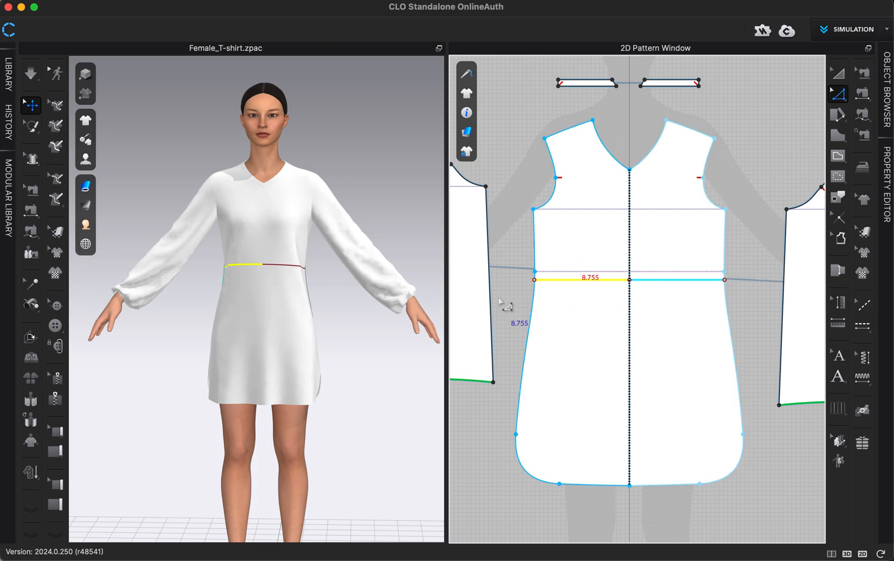
# Step: Trim the internal line's overhanging end to the pattern outline at the side seam with Extend/Trim
pyautogui.scroll(6, 535, 285)
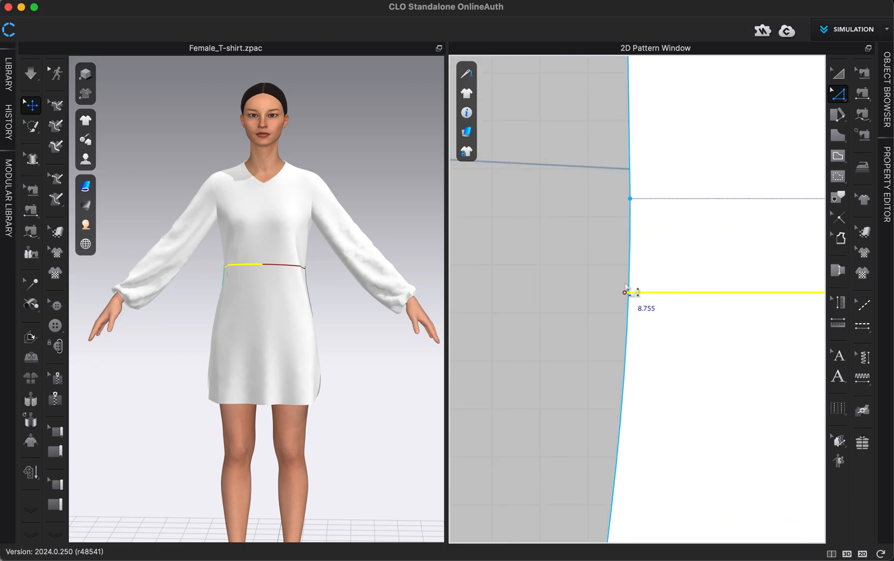
pyautogui.scroll(-2, 599, 293)
pyautogui.scroll(-3, 604, 284)
pyautogui.scroll(-1, 521, 321)
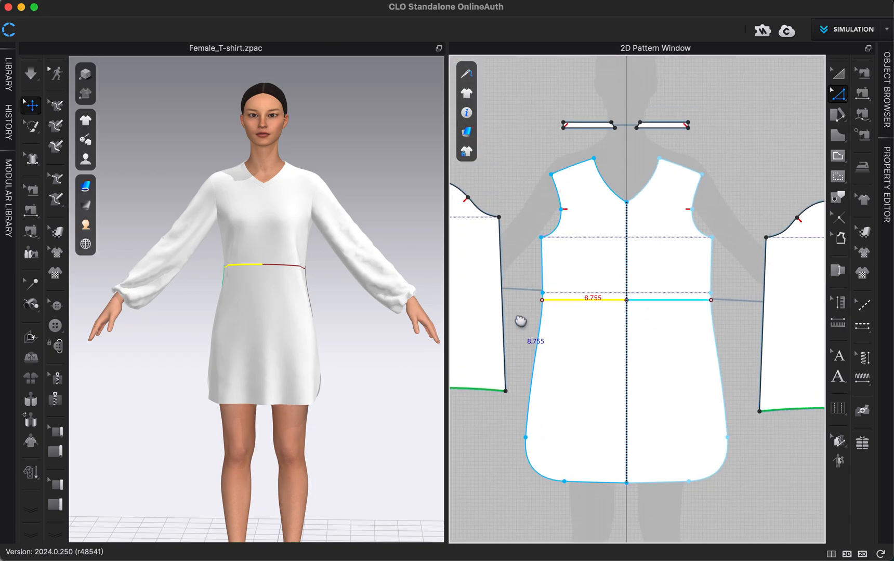
pyautogui.scroll(1, 520, 321)
pyautogui.scroll(2, 517, 315)
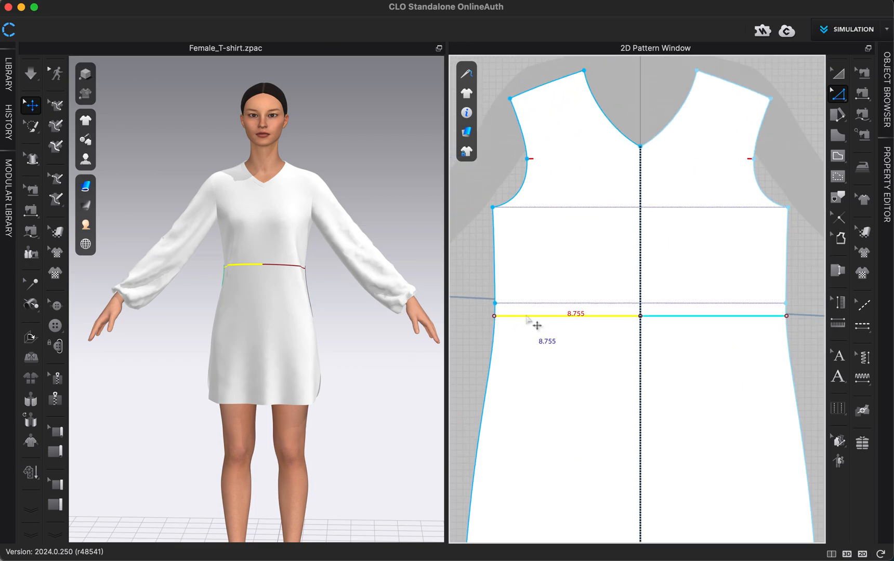
pyautogui.rightClick(528, 320)
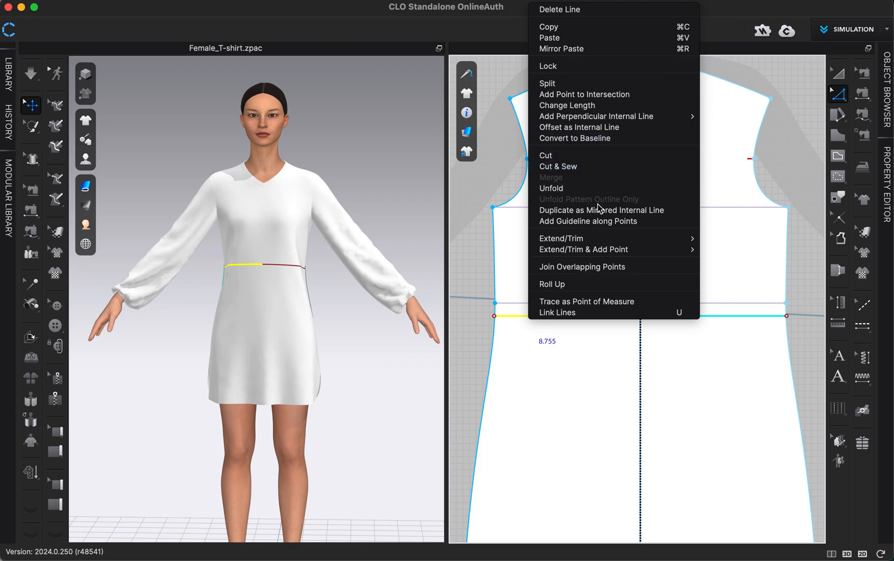
pyautogui.moveTo(596, 242)
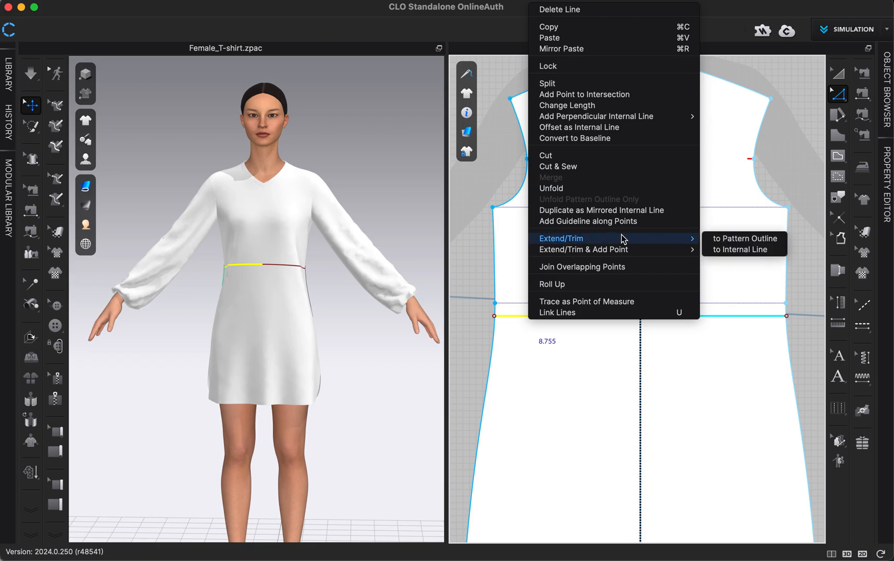
pyautogui.click(727, 239)
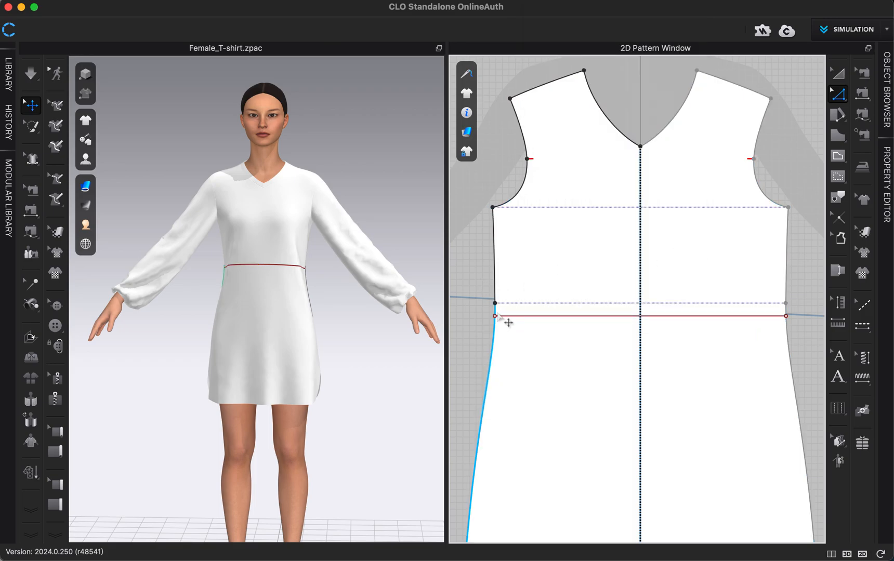
pyautogui.scroll(-3, 513, 307)
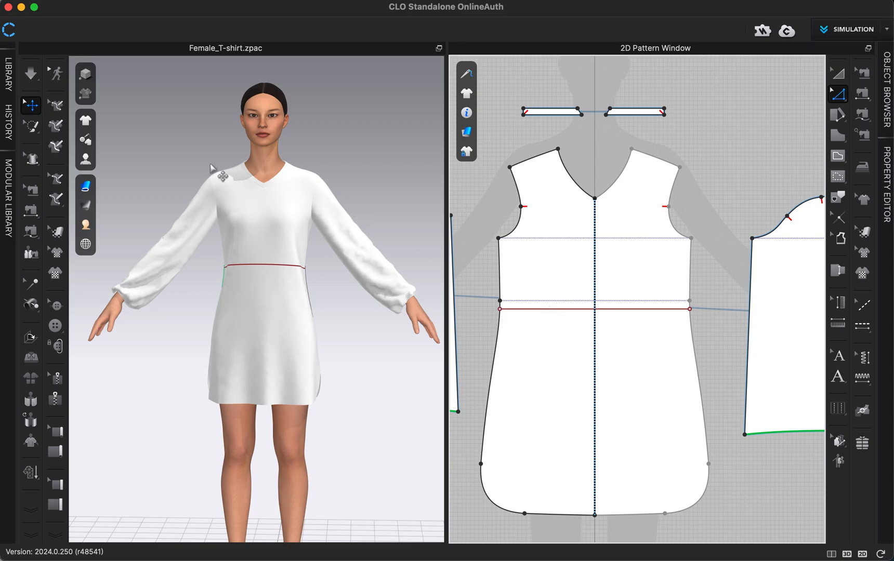
# Step: Turn on Elastic for the front pattern's full-width waist internal line and start the simulation
pyautogui.click(546, 309)
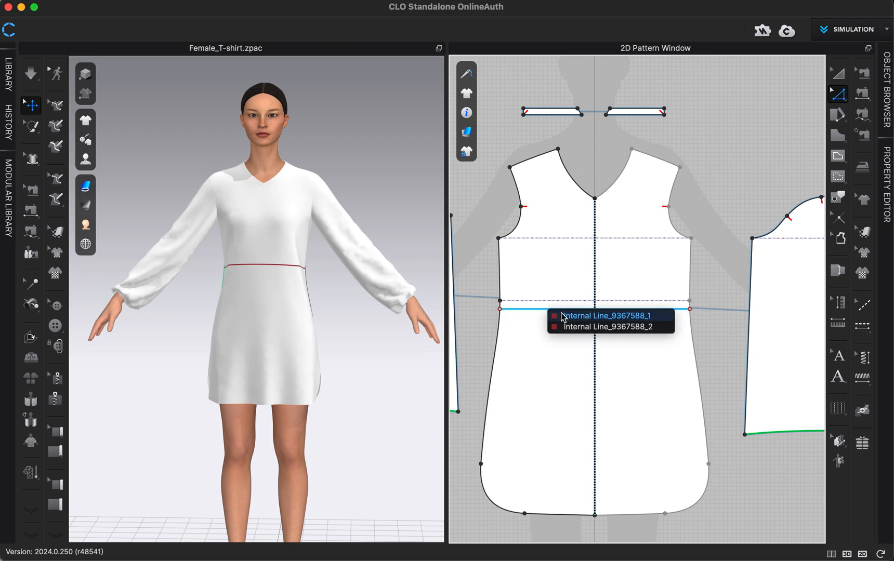
pyautogui.click(564, 316)
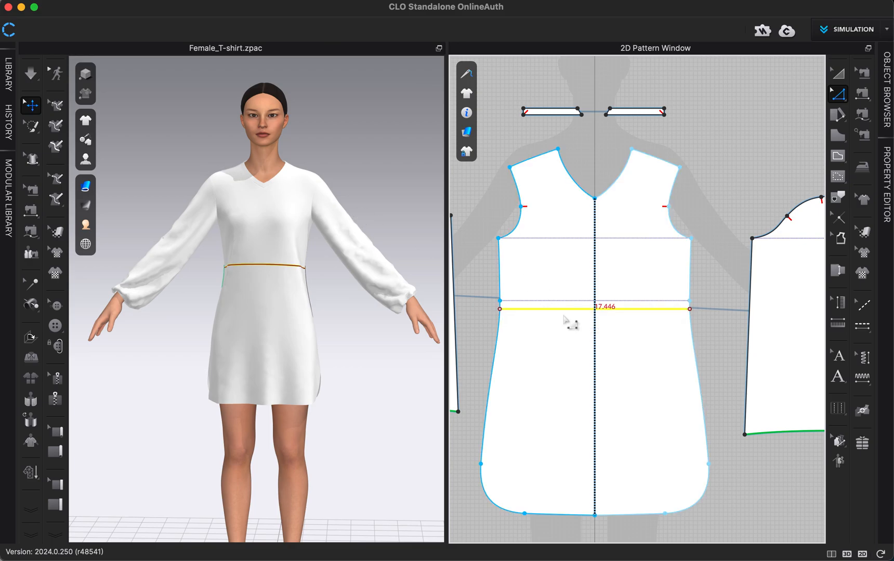
pyautogui.click(888, 168)
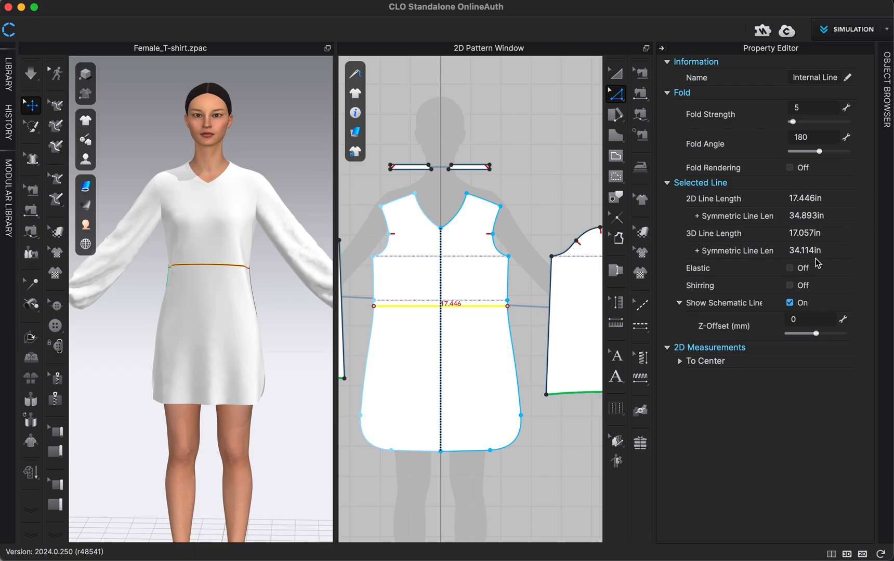
pyautogui.click(790, 268)
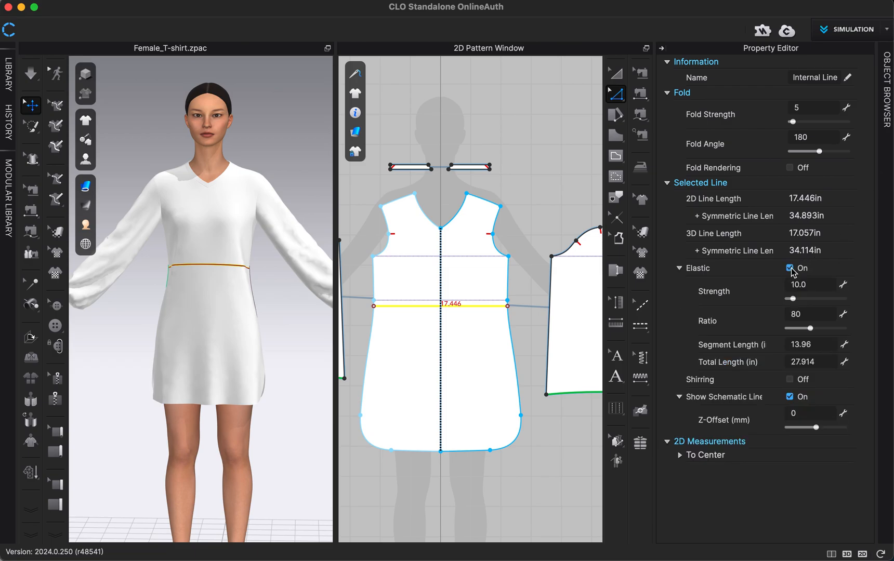
pyautogui.press('space')
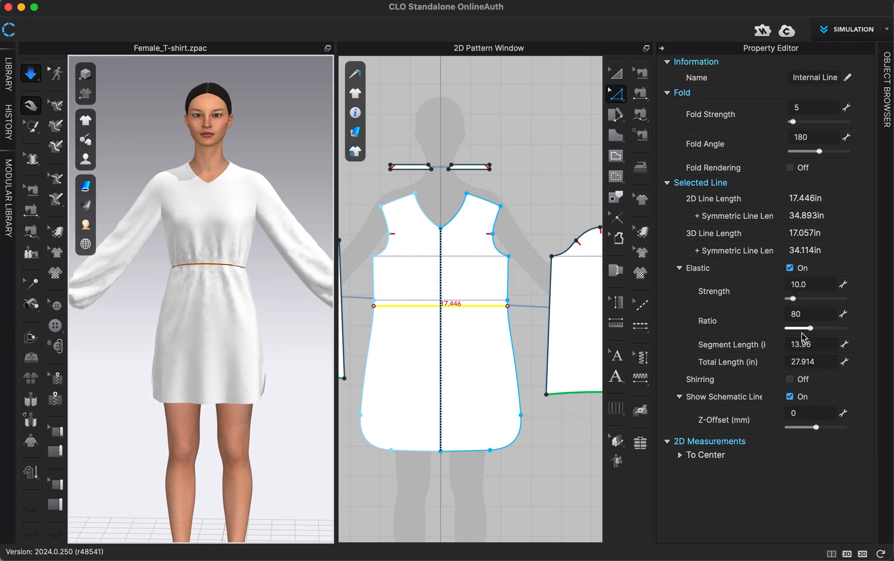
# Step: Set the waist elastic's ratio to 70 and strength to 15.7, ending with the simulation stopped and the line deselected
pyautogui.moveTo(805, 333); pyautogui.dragTo(809, 332)
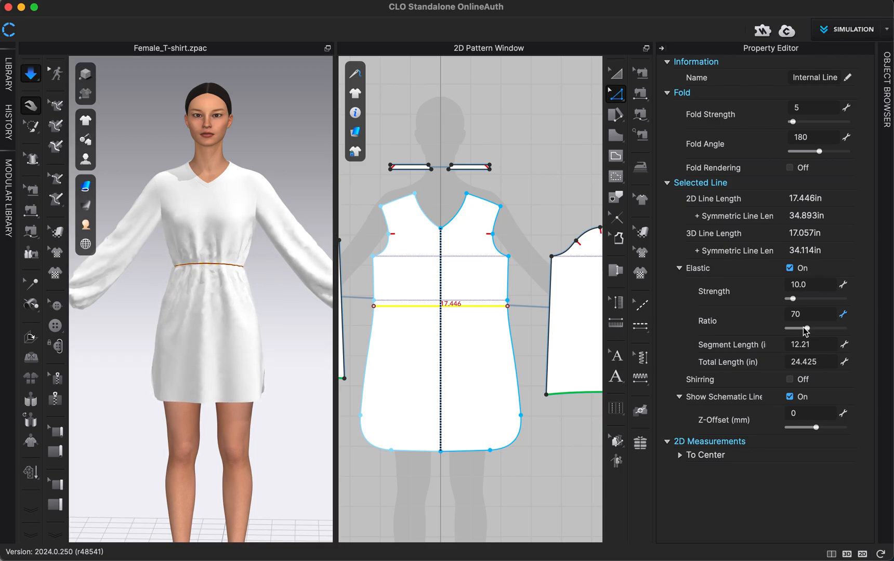
pyautogui.click(796, 299)
pyautogui.press('space')
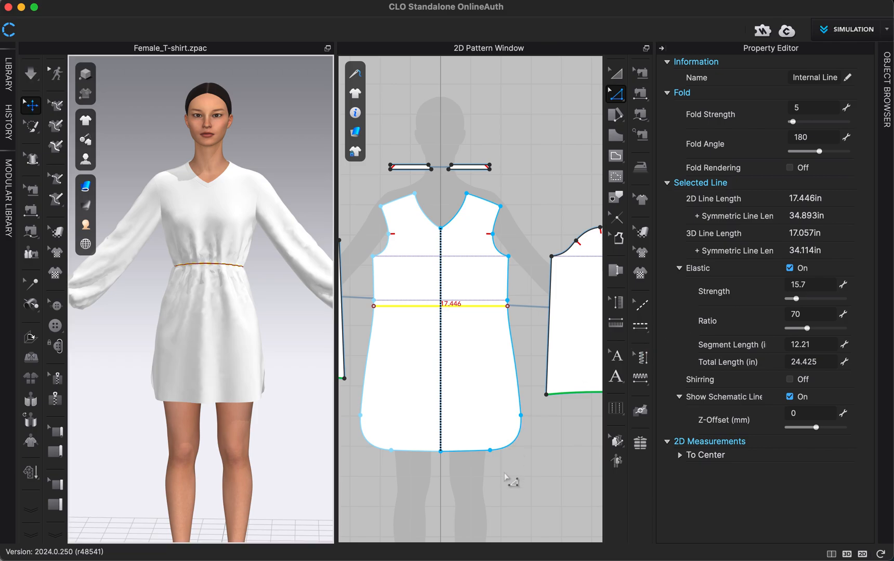
pyautogui.click(505, 497)
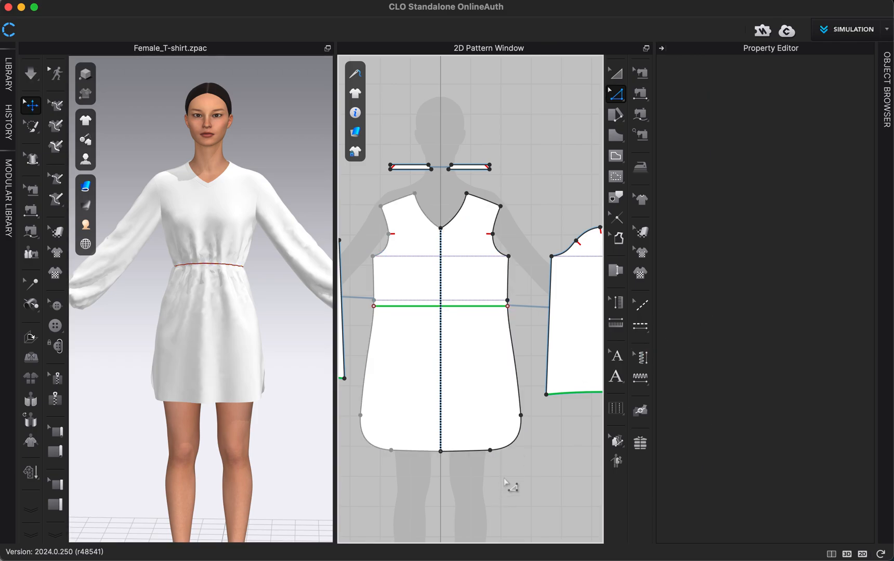
# Step: Hide the internal lines on the 3D garment and simulate the dress
pyautogui.moveTo(85, 94)
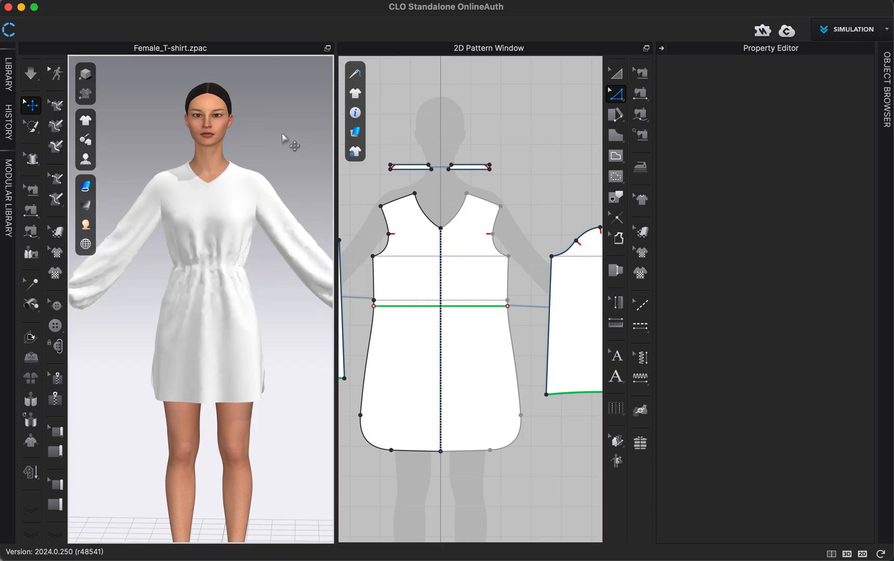
pyautogui.press('space')
pyautogui.moveTo(282, 324); pyautogui.dragTo(299, 324, button='right')
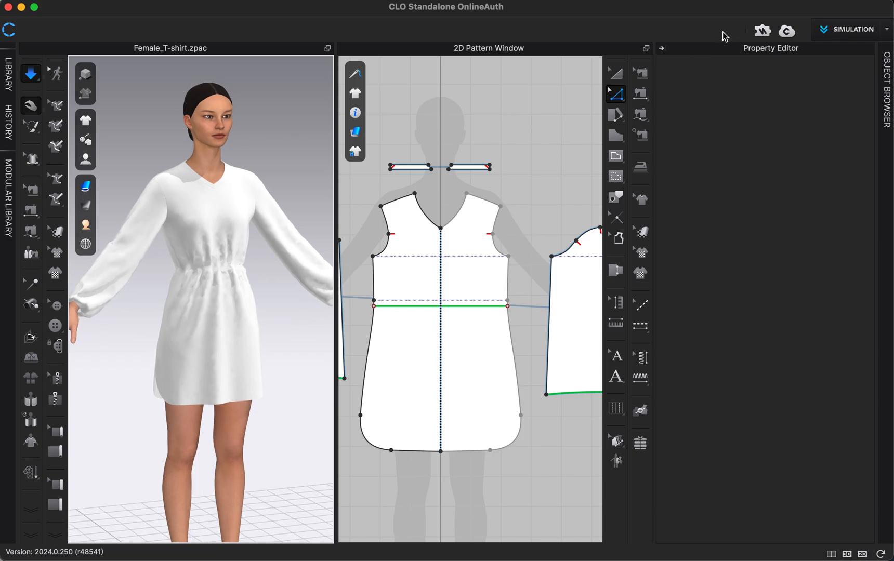
# Step: Hide the Property Editor and stop the simulation
pyautogui.click(662, 48)
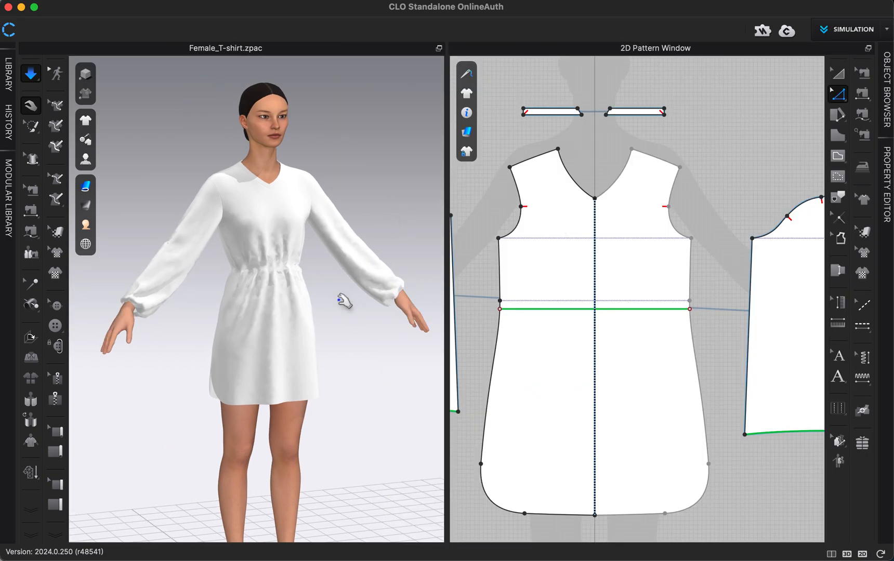
pyautogui.moveTo(345, 301); pyautogui.dragTo(326, 305, button='right')
pyautogui.press('space')
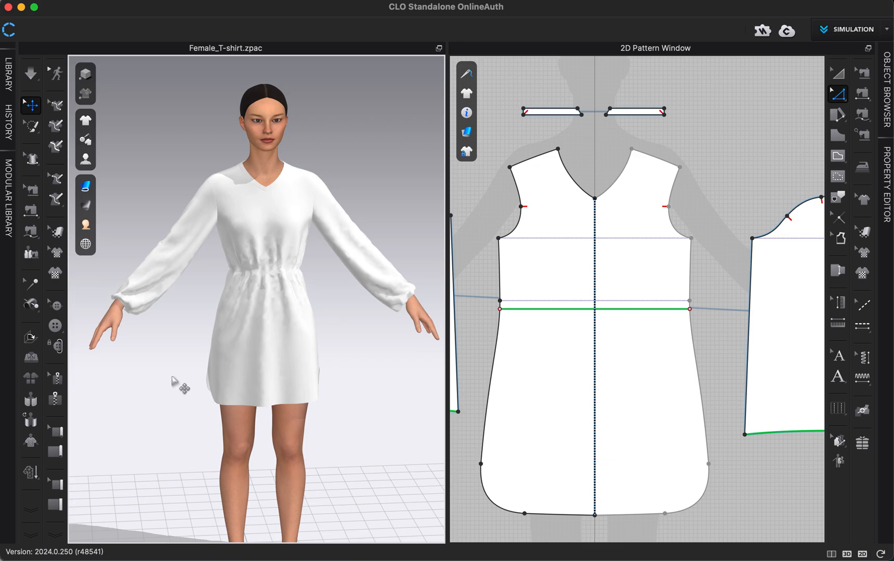
# Step: Convert the dress to a Hi-Res Garment with 5.0 mm particle distance, 1.0 mm collision thickness and Fitting simulation quality
pyautogui.click(31, 474)
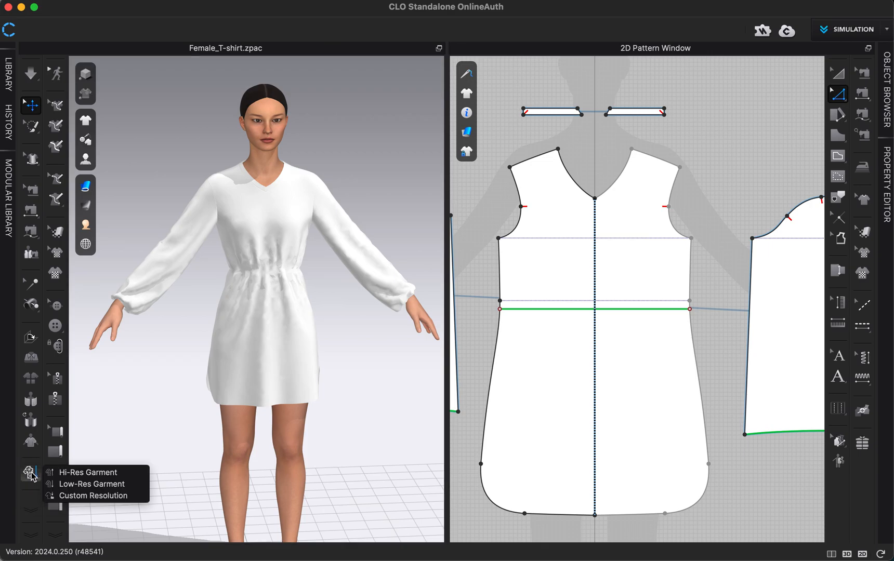
pyautogui.click(76, 474)
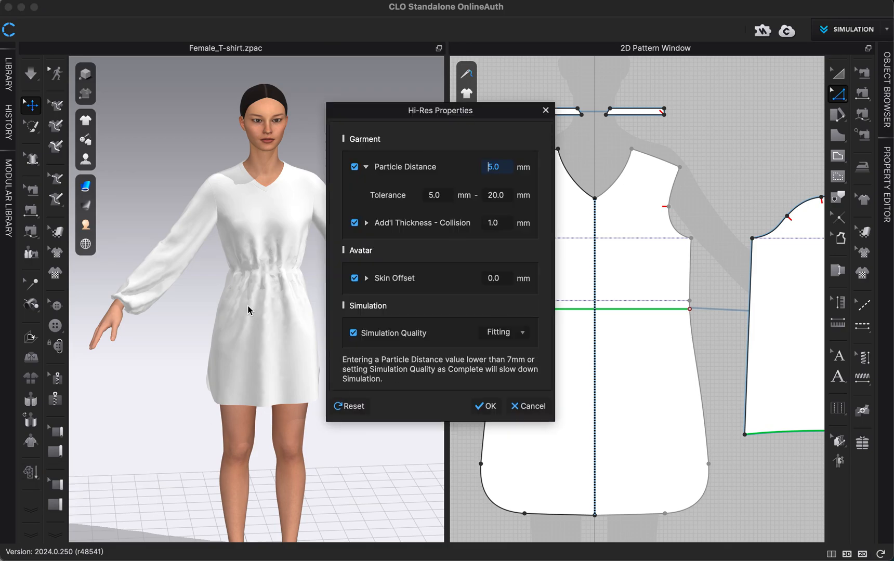
pyautogui.click(490, 411)
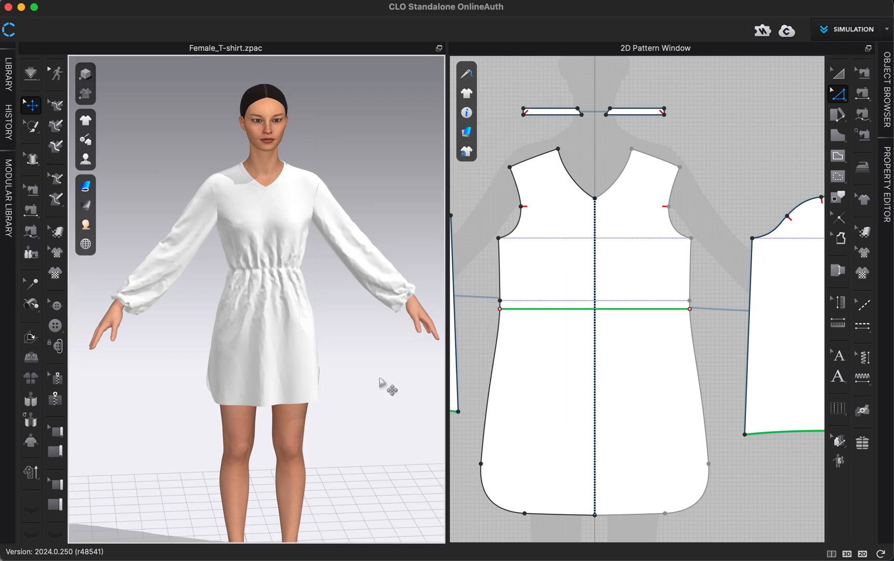
# Step: Simulate the high-resolution dress and inspect its waist and sleeve gathers
pyautogui.press('space')
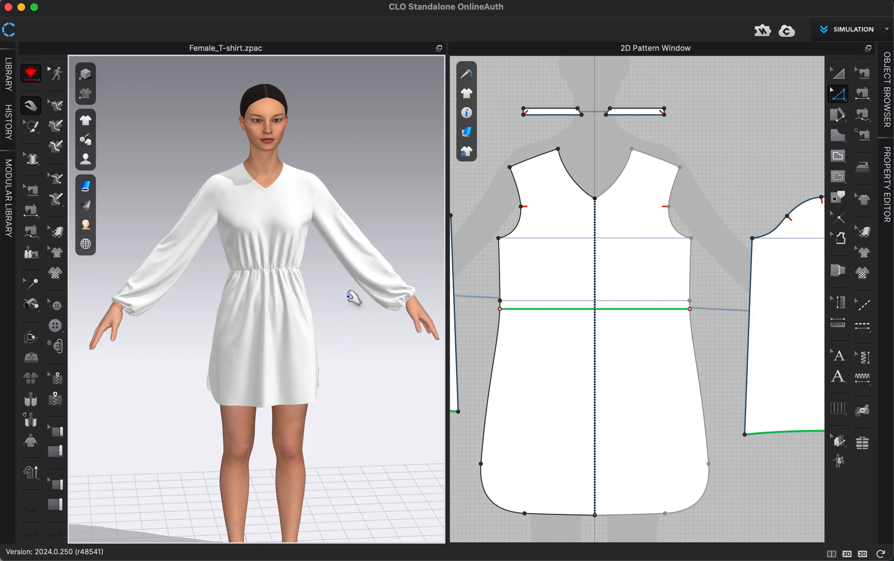
pyautogui.scroll(2, 354, 298)
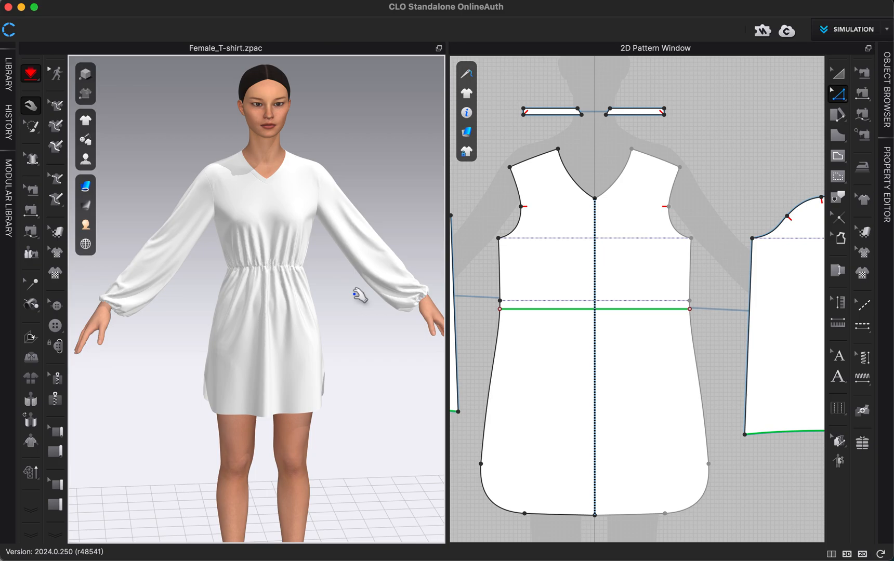
pyautogui.press('space')
pyautogui.scroll(6, 351, 306)
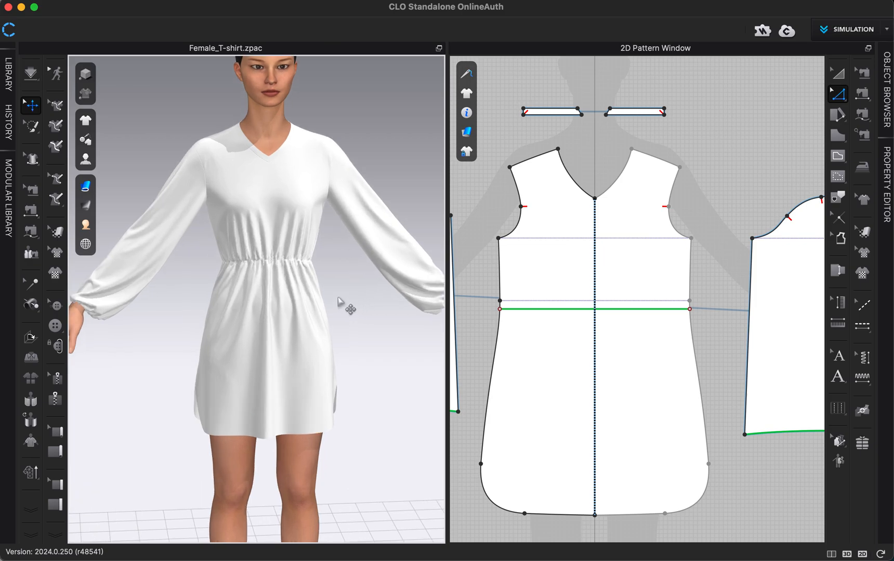
pyautogui.moveTo(116, 368); pyautogui.dragTo(363, 314, button='right')
pyautogui.scroll(-5, 359, 311)
pyautogui.moveTo(352, 308); pyautogui.dragTo(264, 281, button='middle')
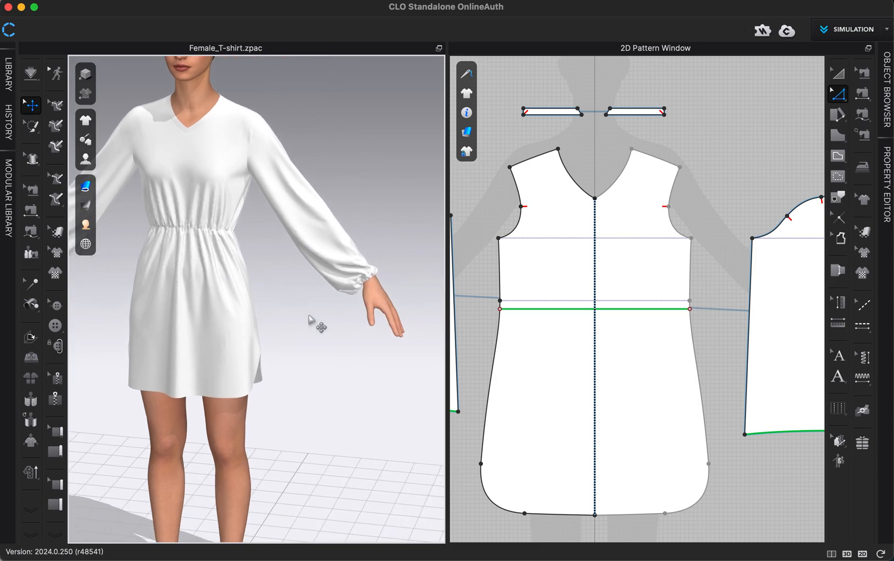
pyautogui.scroll(-5, 330, 317)
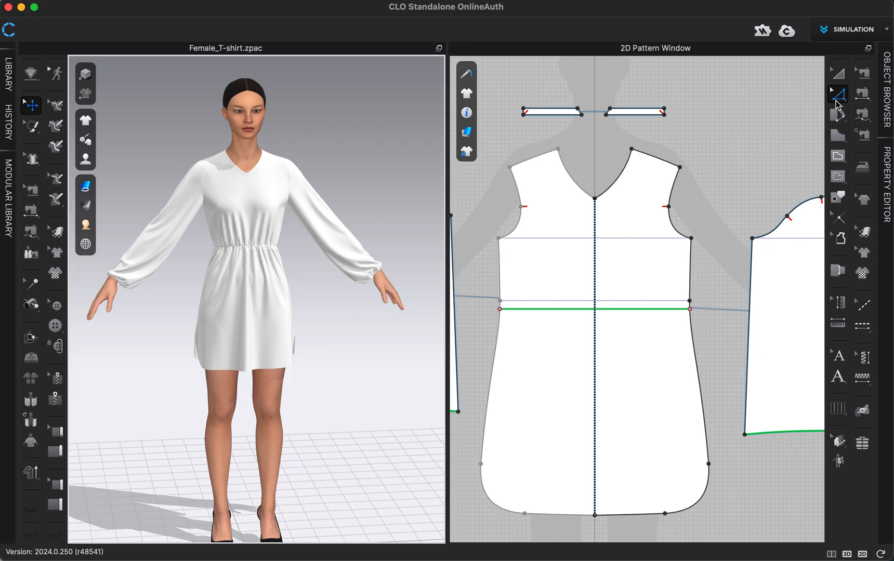
# Step: Turn off Elastic on the sleeve pattern's hem line and simulate the dress
pyautogui.hscroll(3, 766, 312)
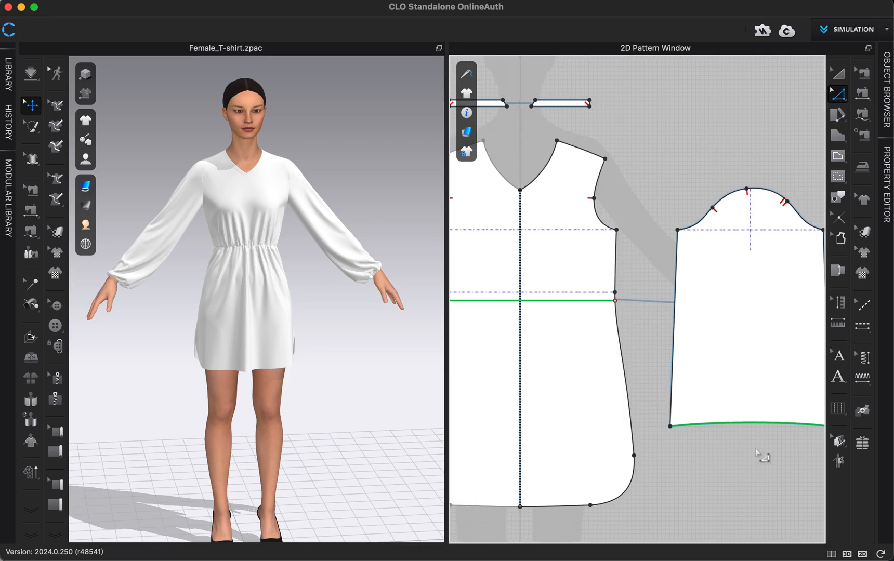
pyautogui.click(742, 425)
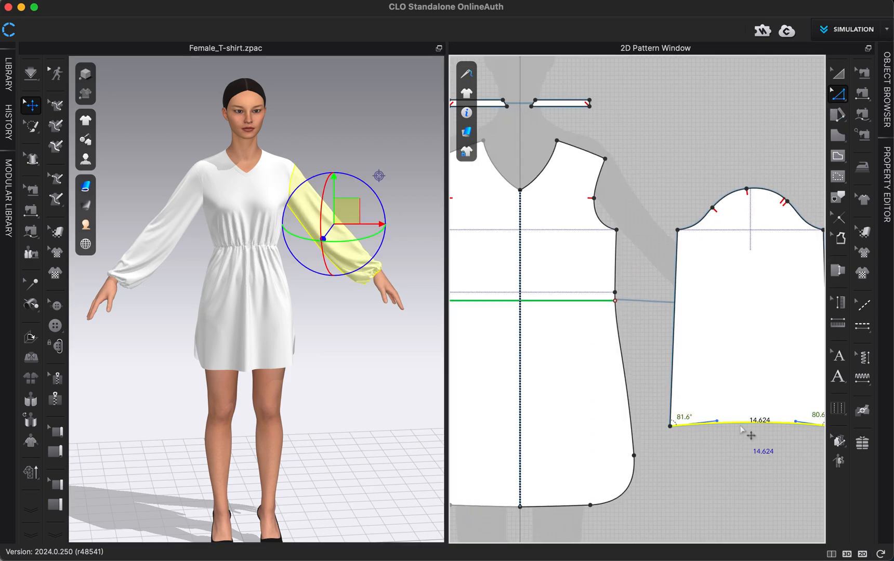
pyautogui.click(887, 154)
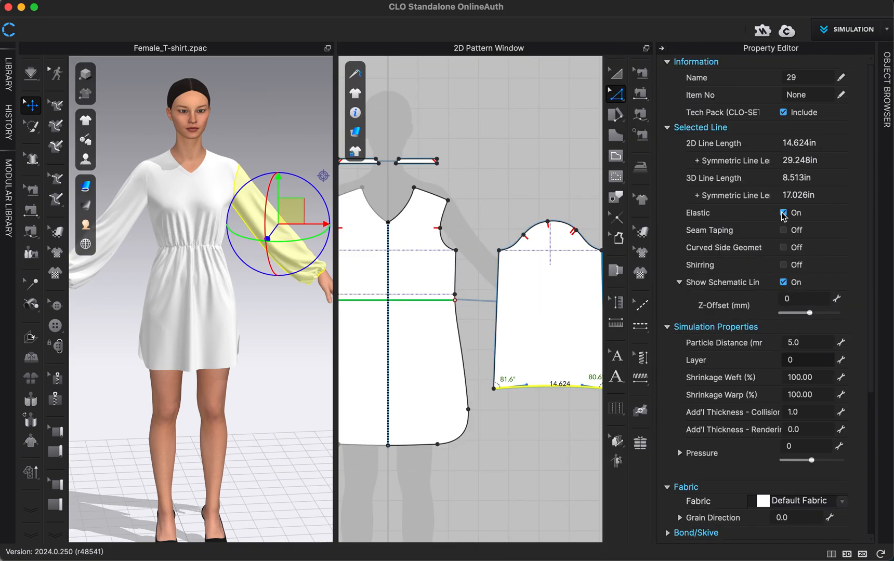
pyautogui.click(505, 202)
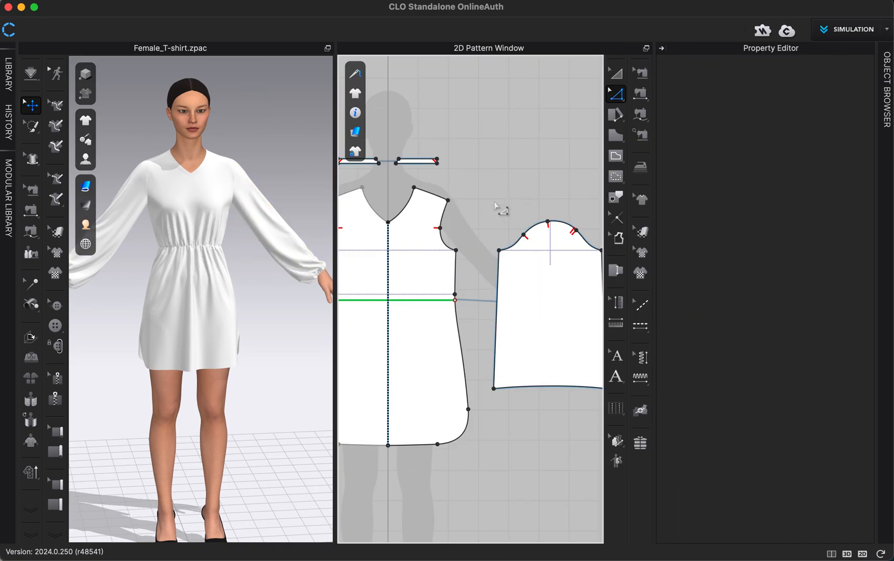
pyautogui.moveTo(268, 339); pyautogui.dragTo(240, 347, button='middle')
pyautogui.press('space')
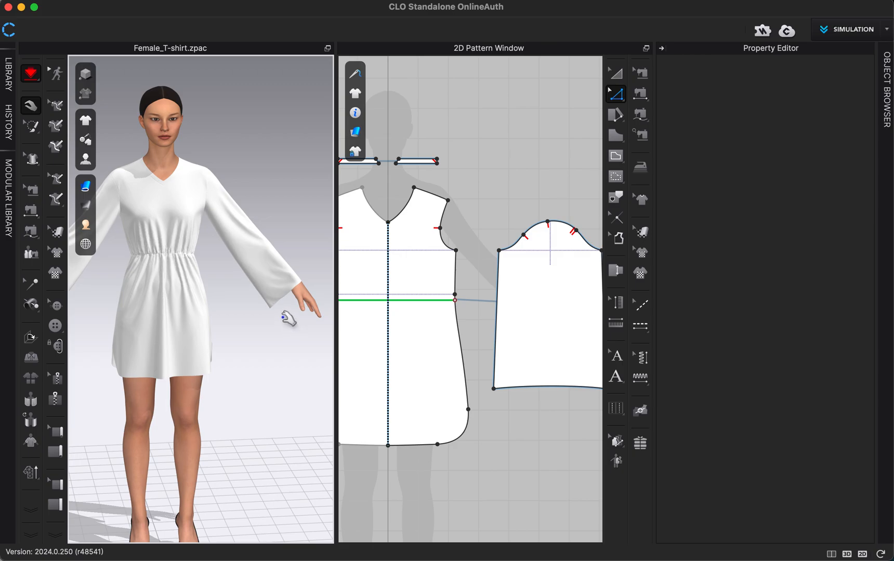
# Step: Stop the simulation and convert the dress to a Low-Res Garment with 12.0 mm particle distance, 2.5 mm collision thickness, 3.0 mm skin offset and Normal simulation quality
pyautogui.press('space')
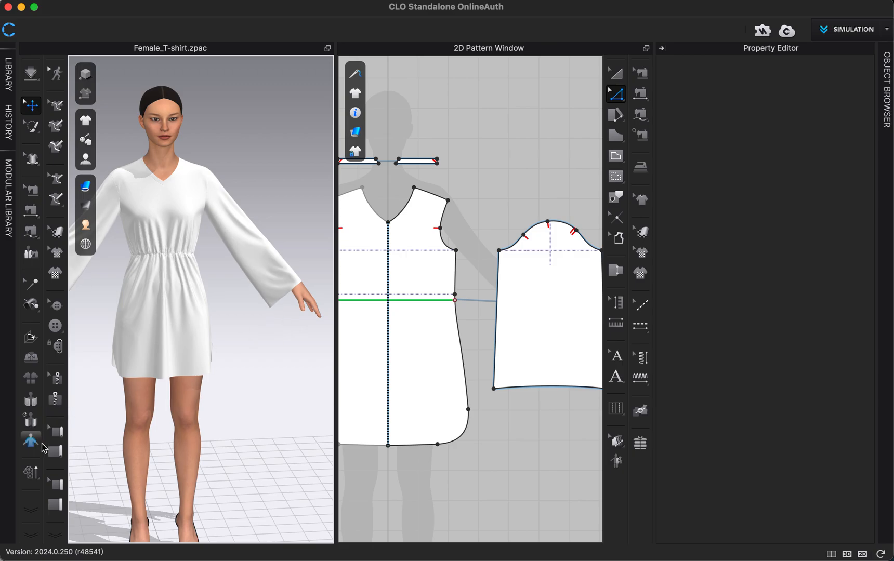
pyautogui.click(31, 476)
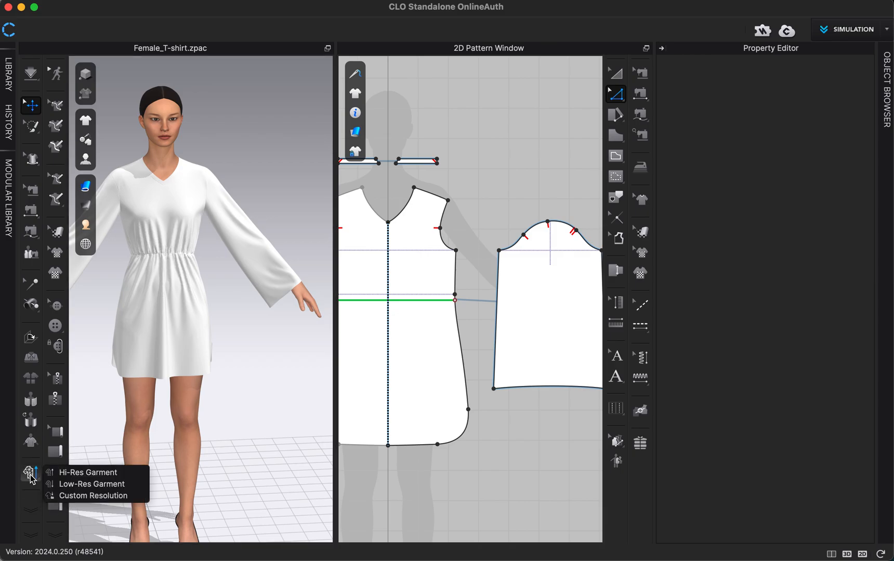
pyautogui.click(73, 485)
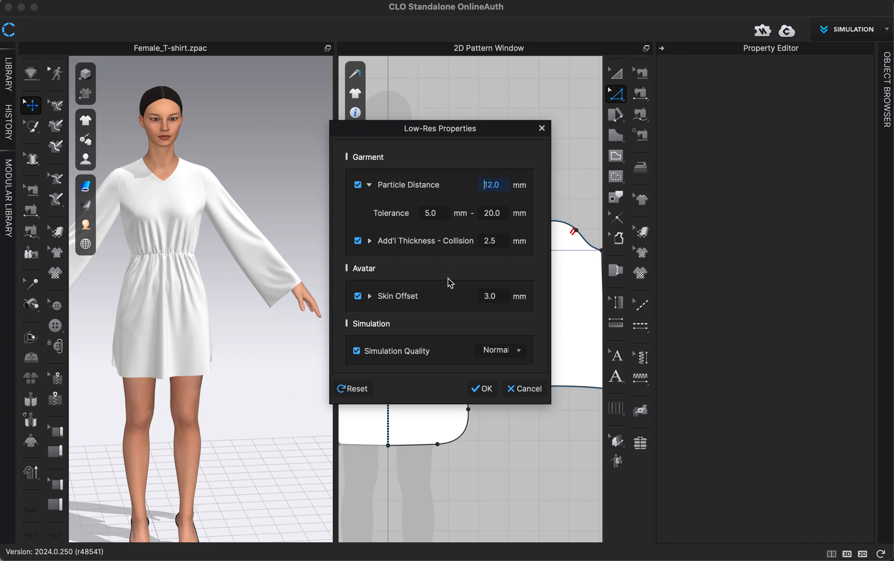
pyautogui.click(481, 389)
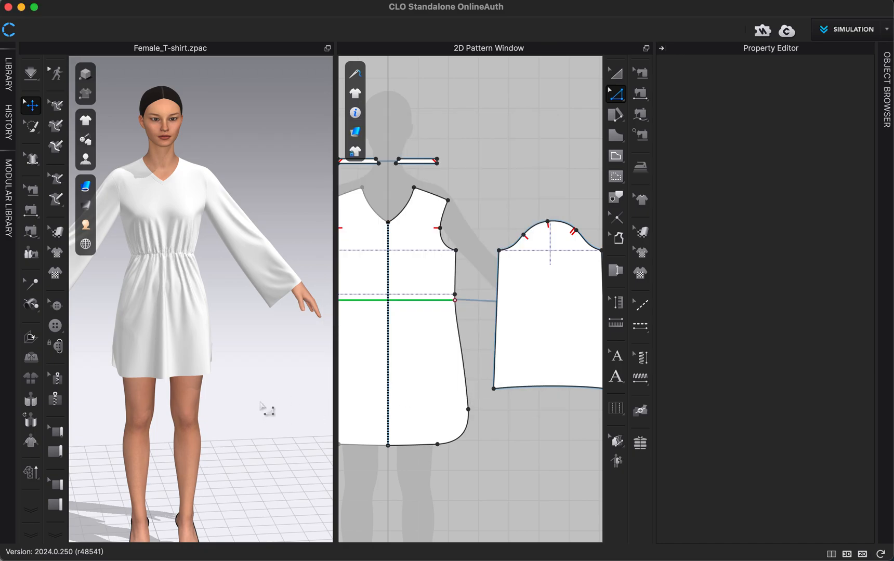
pyautogui.click(260, 406)
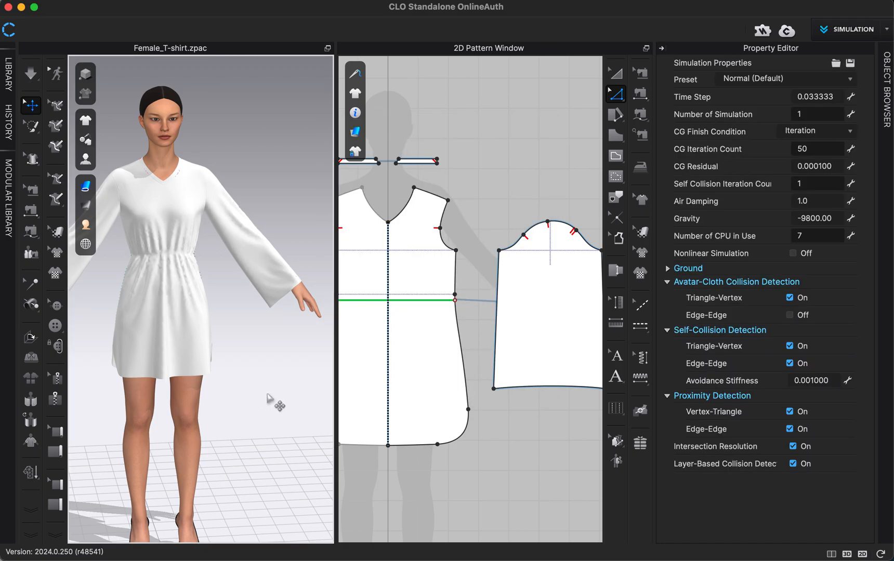
# Step: Simulate the low-resolution dress, pull its skirt hem outward at the avatar's left side to settle the drape, and stop the simulation
pyautogui.press('space')
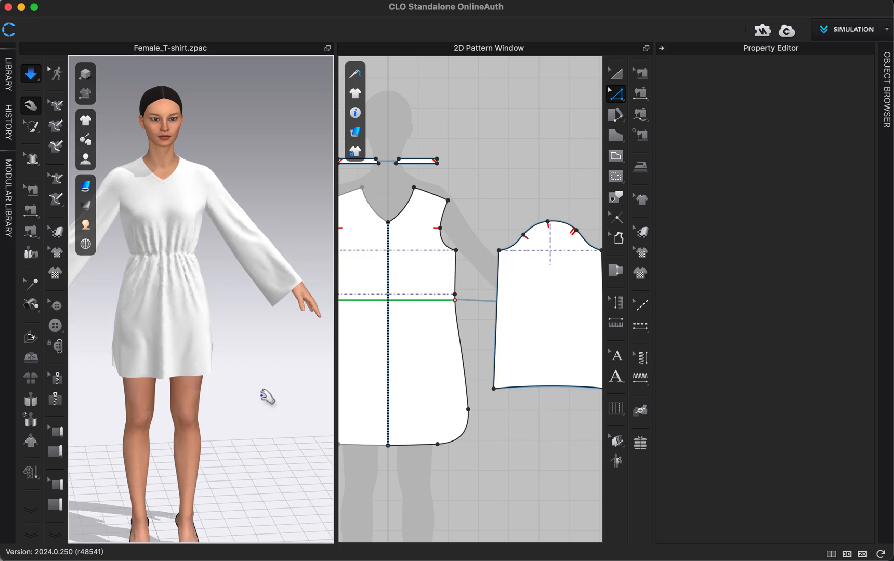
pyautogui.moveTo(210, 364); pyautogui.dragTo(228, 353)
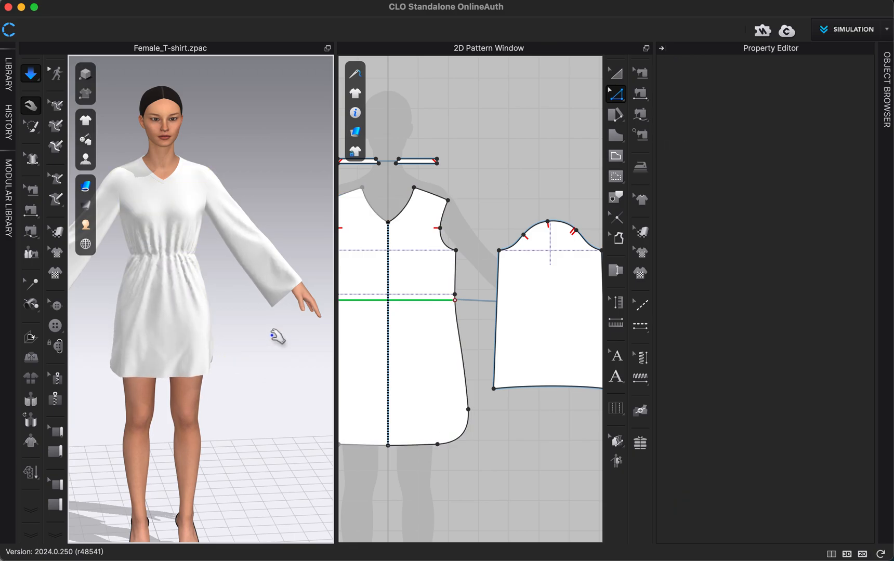
pyautogui.press('space')
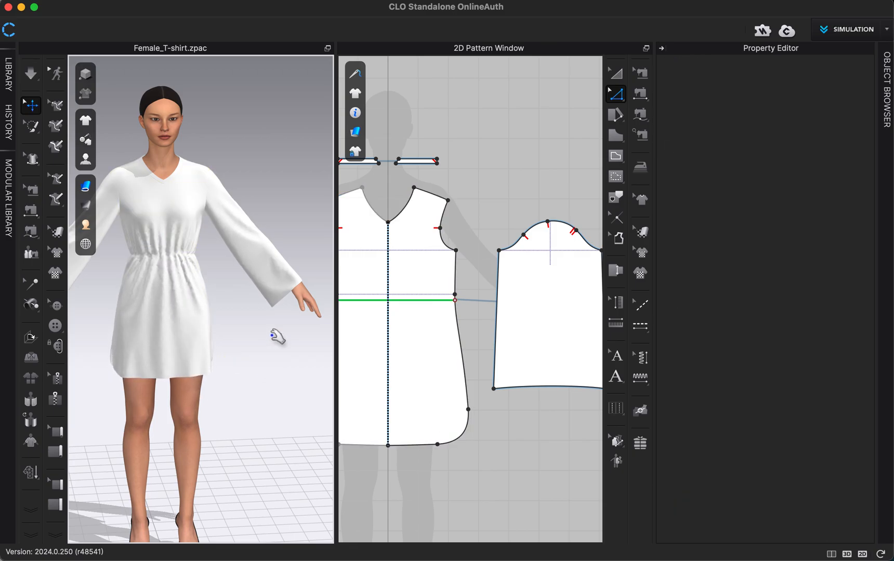